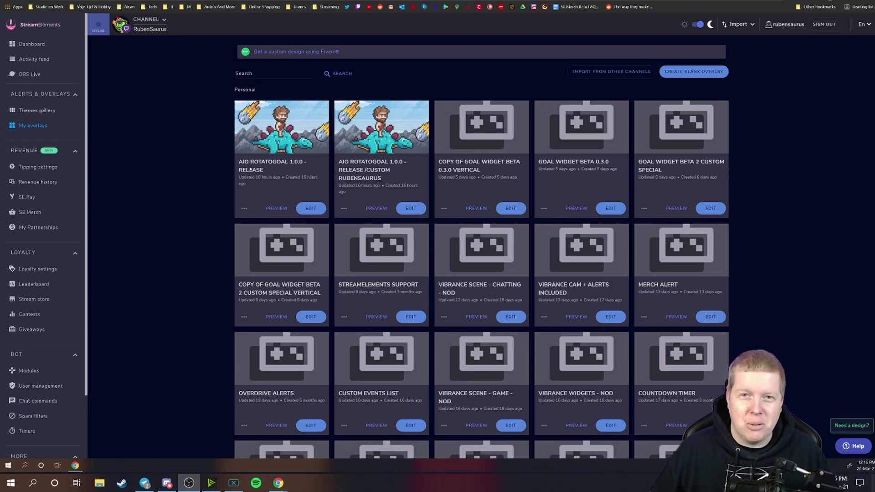
Step: Open the AiO RotatoGoal 1.0.0 - Release overlay card in the editor
left_click(313, 209)
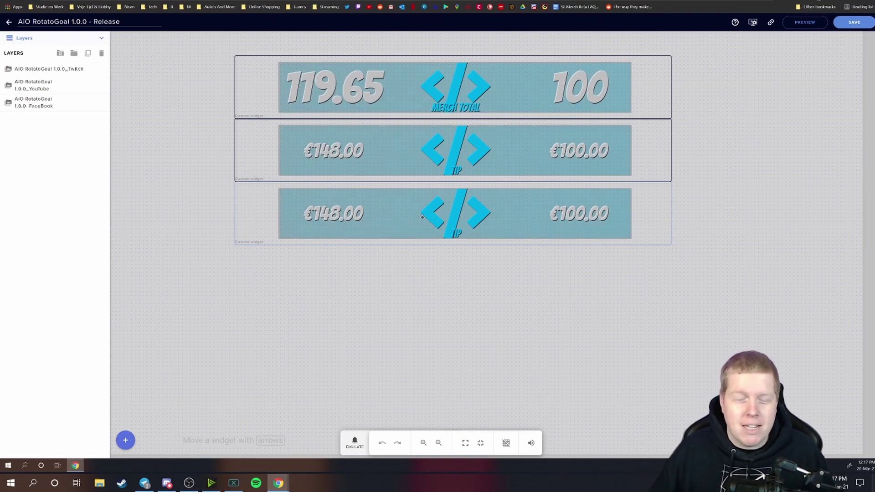
Step: Select the AiO RotatoGoal 1.0.0_Twitch layer and show its Settings option groups
left_click(49, 69)
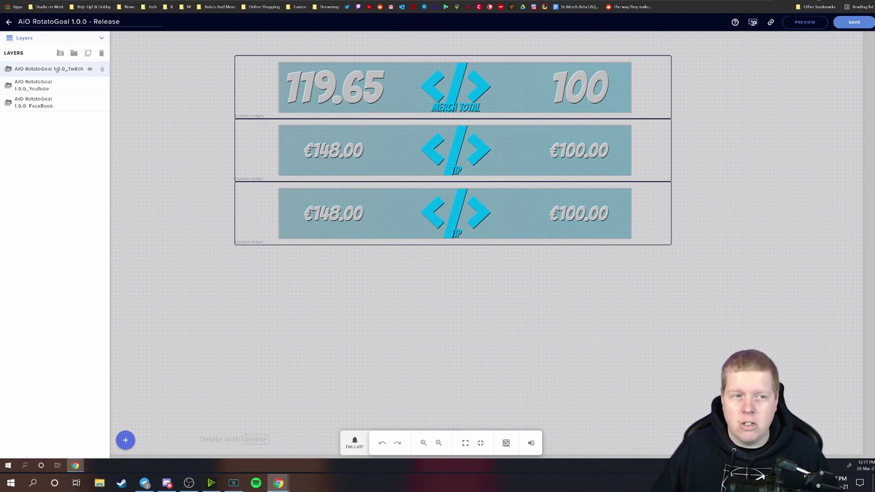
left_click(28, 120)
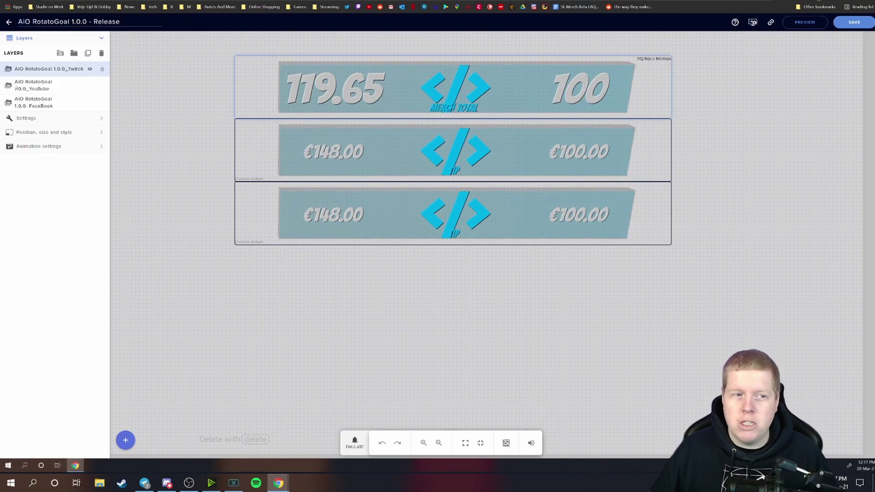
left_click(33, 118)
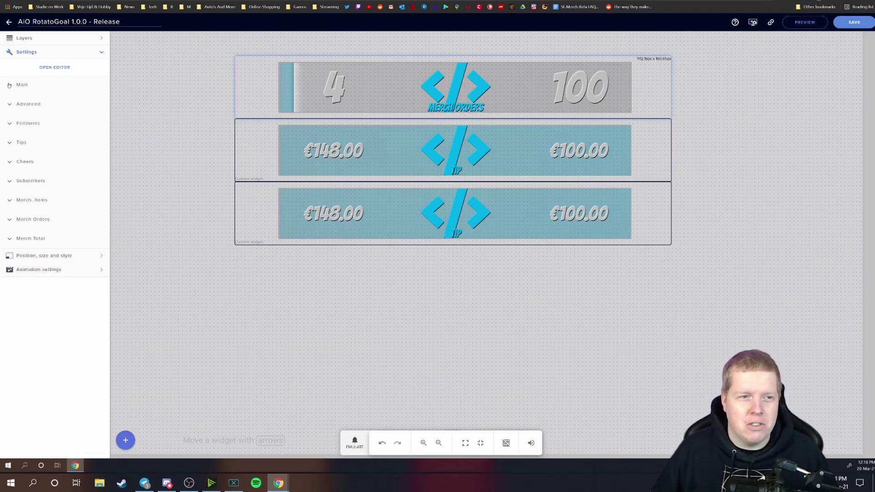
Step: In the Main group, set Card Color 1 to red
left_click(9, 84)
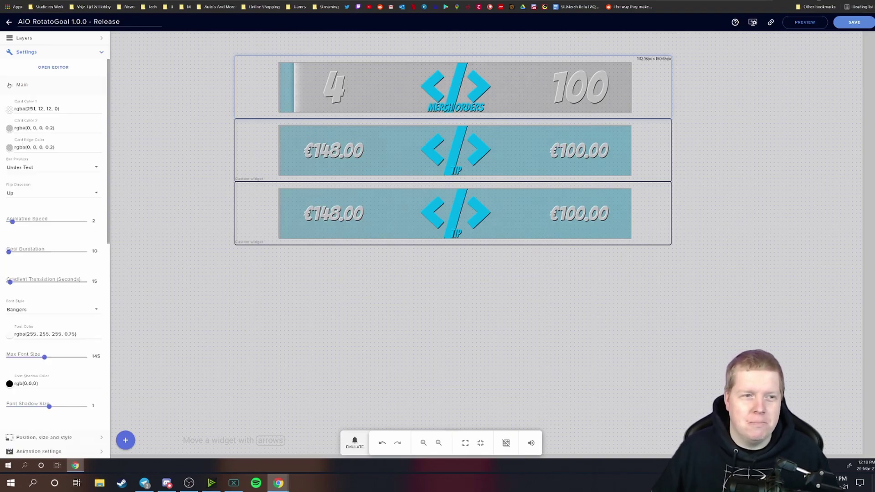
left_click(9, 110)
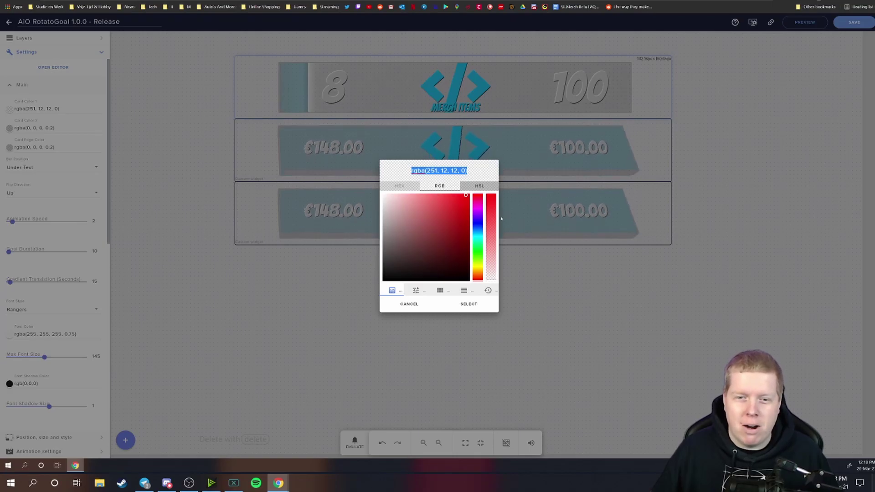
left_click(458, 206)
left_click_drag(458, 206, 491, 207)
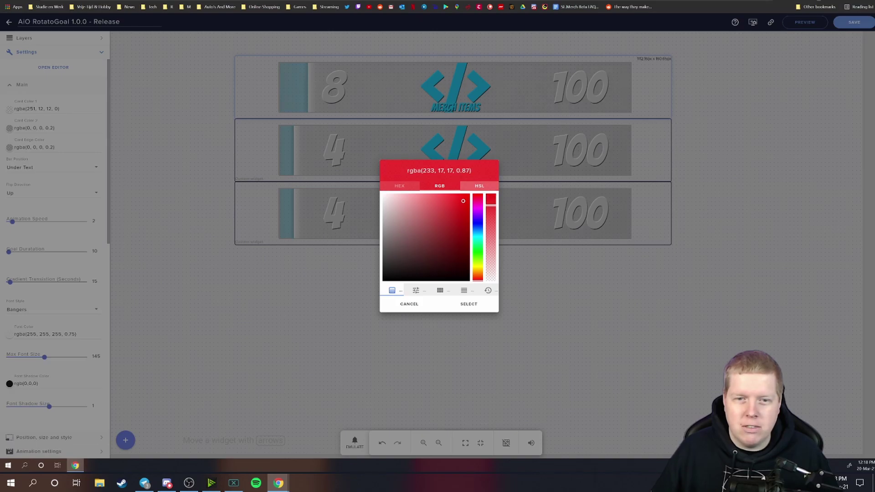
left_click(469, 304)
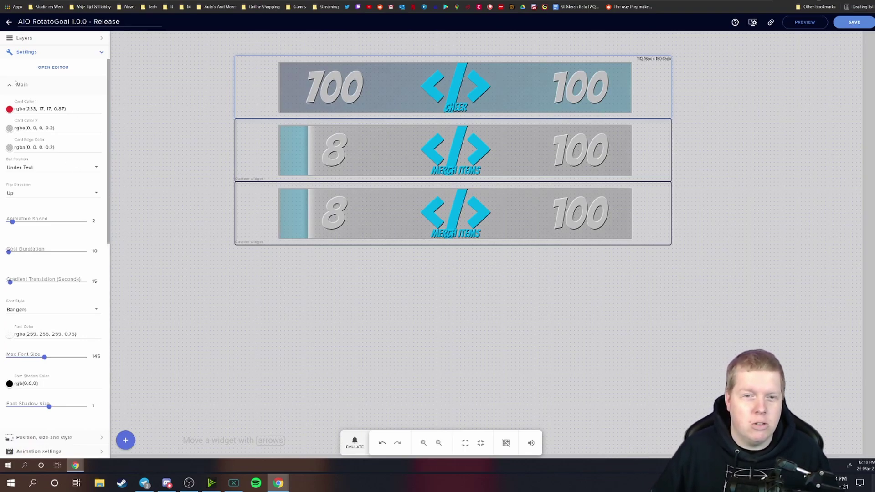
Step: Set Card Color 2 to a bright cyan, rgba(2, 237, 230, 0.72)
left_click(9, 128)
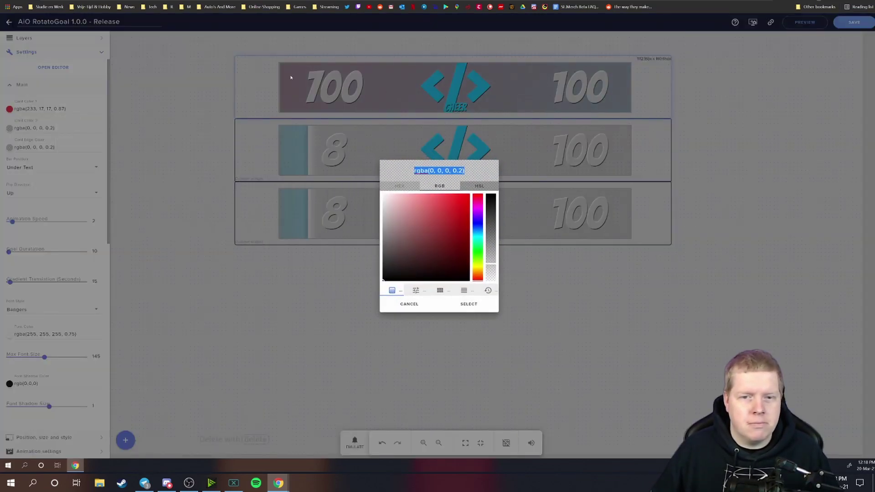
left_click(478, 236)
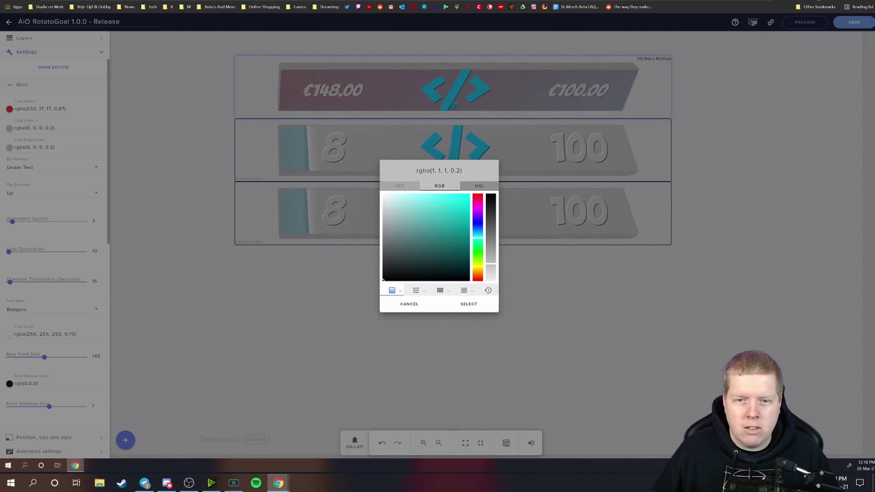
left_click(469, 199)
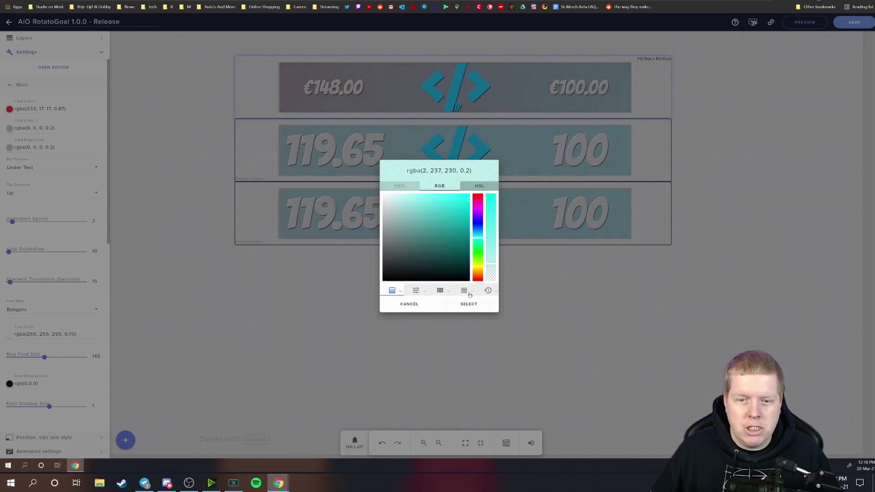
left_click_drag(491, 261, 491, 219)
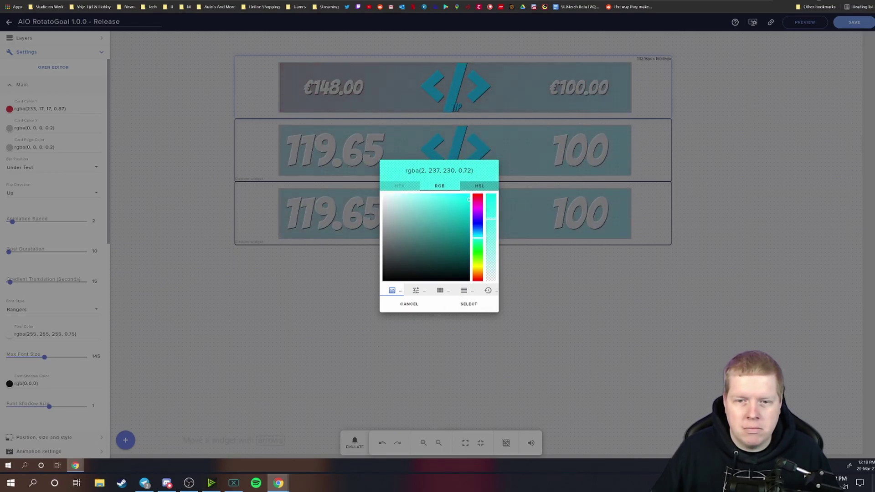
left_click(469, 303)
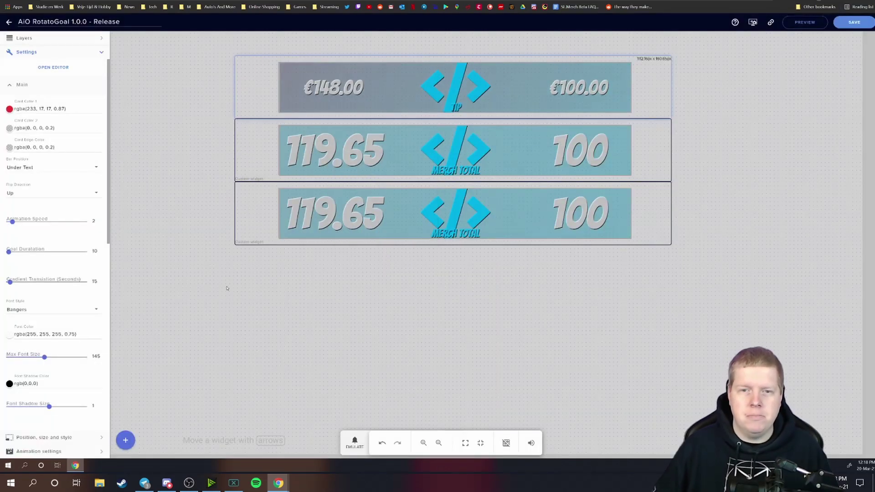
Step: Set Card Edge Colour to near-black rgba(14, 14, 14, 0.95)
left_click(9, 147)
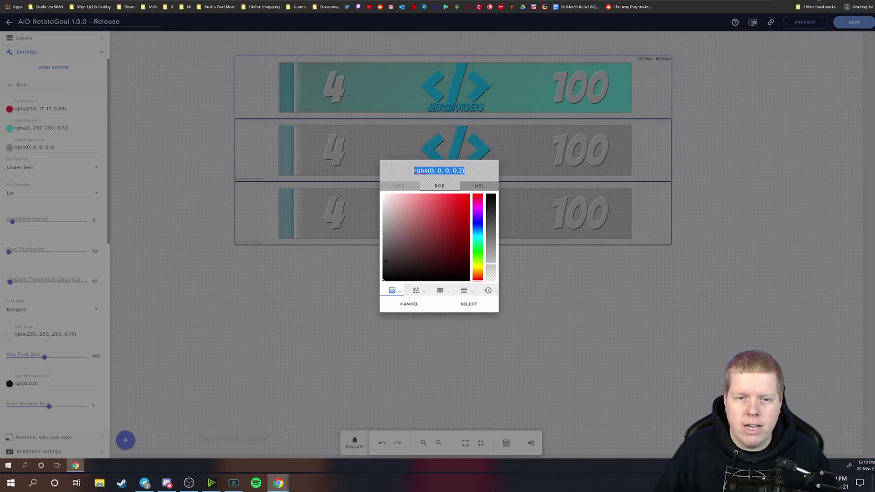
left_click_drag(386, 260, 385, 276)
left_click_drag(491, 264, 491, 203)
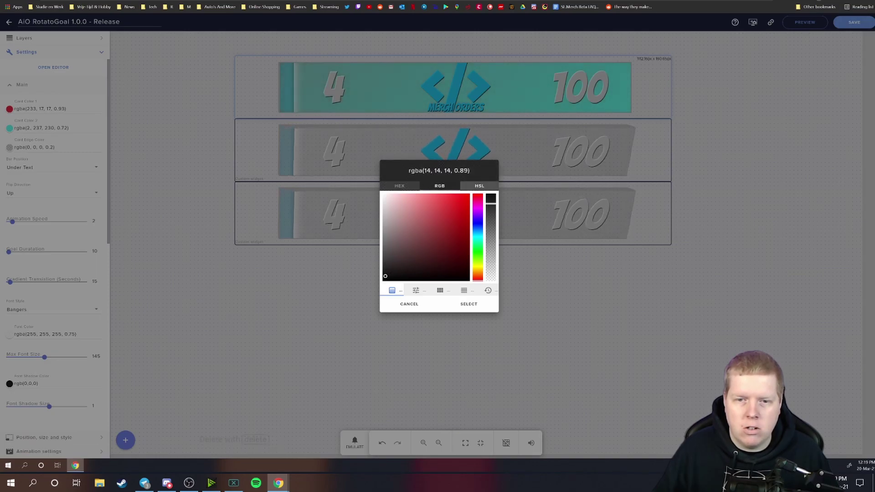
left_click(470, 304)
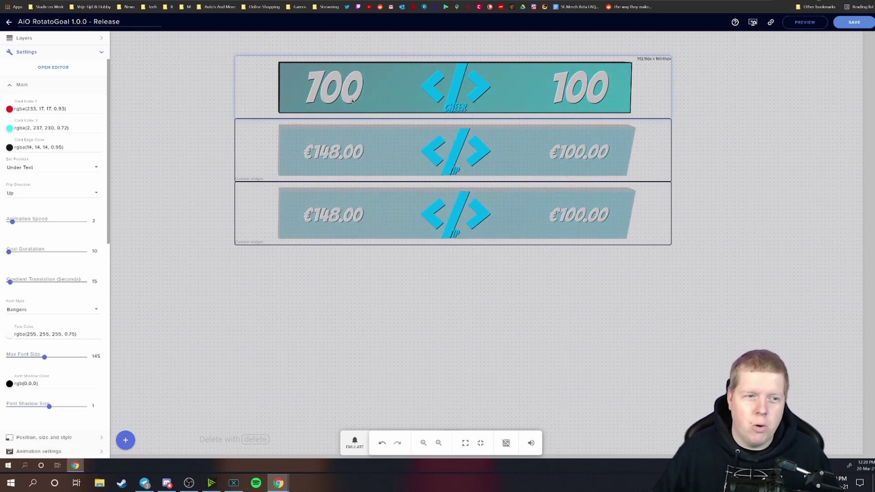
Step: Change the card Flip Direction from Up to Down
left_click(71, 194)
left_click(37, 211)
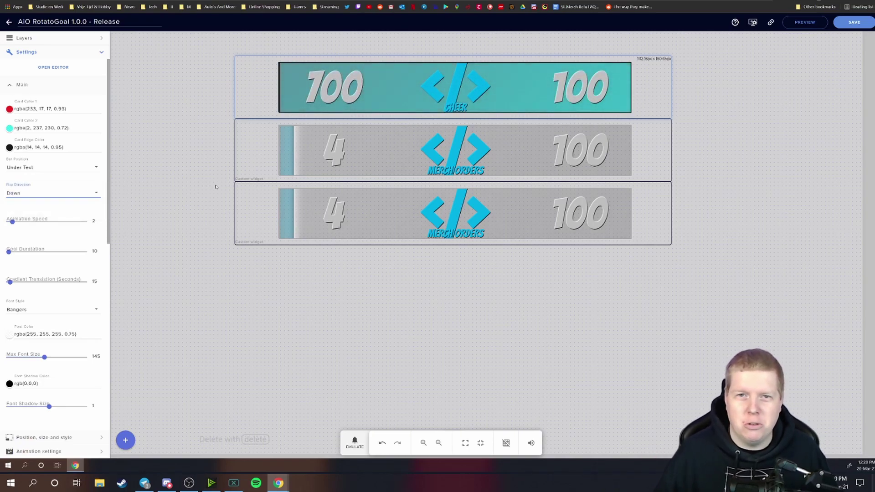
Step: Set Animation Speed 4, Goal Duration 15 and Gradient Transition 6 seconds
scroll(46, 182, "down", 2)
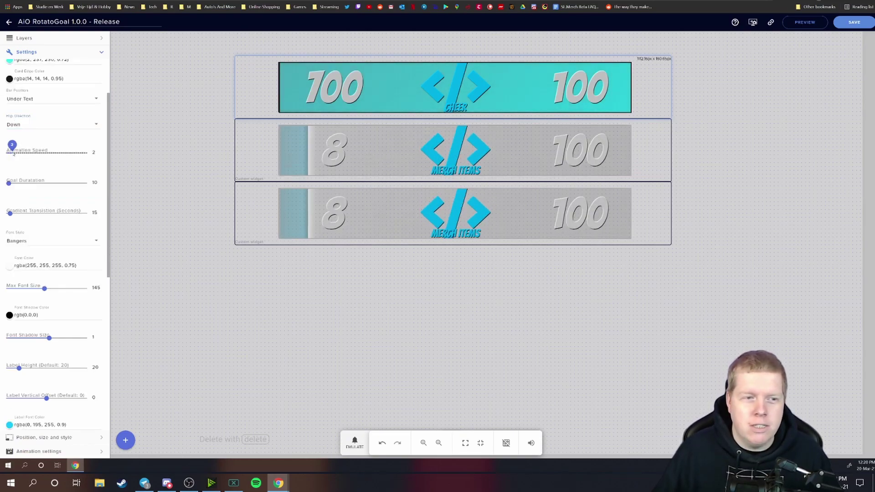
left_click_drag(20, 155, 21, 154)
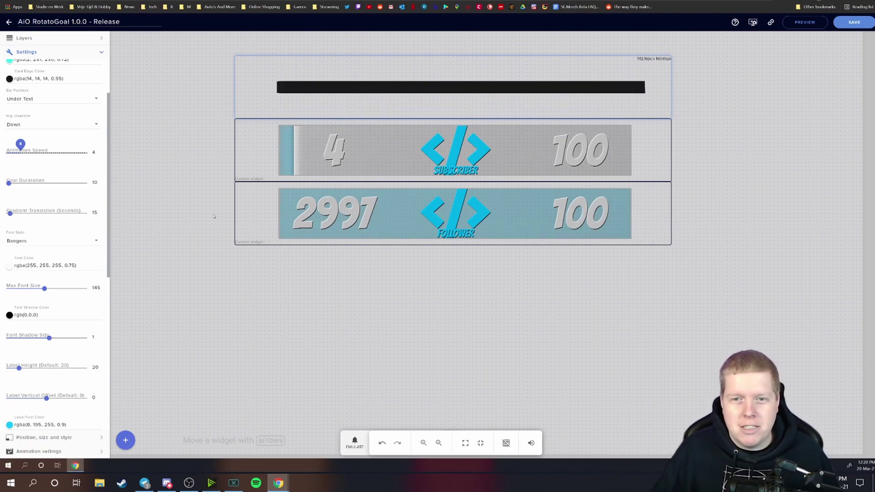
left_click(9, 183)
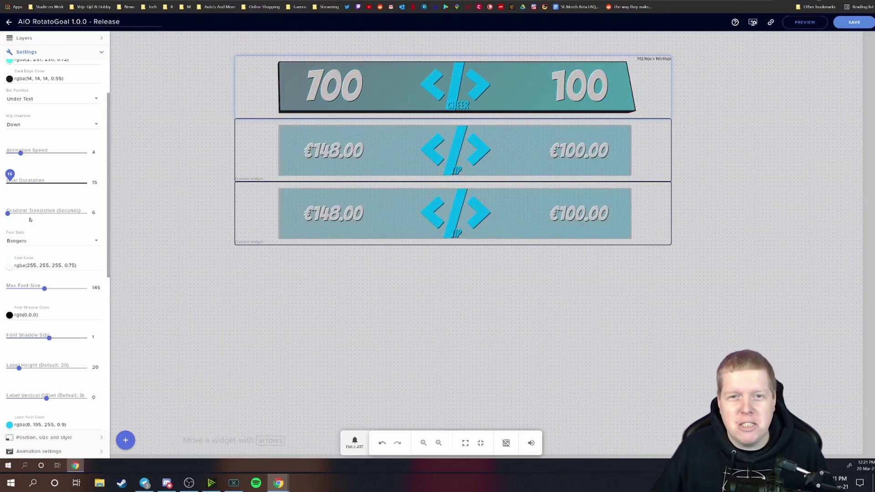
Step: Choose Teko from the Font Style dropdown list
scroll(50, 168, "down", 2)
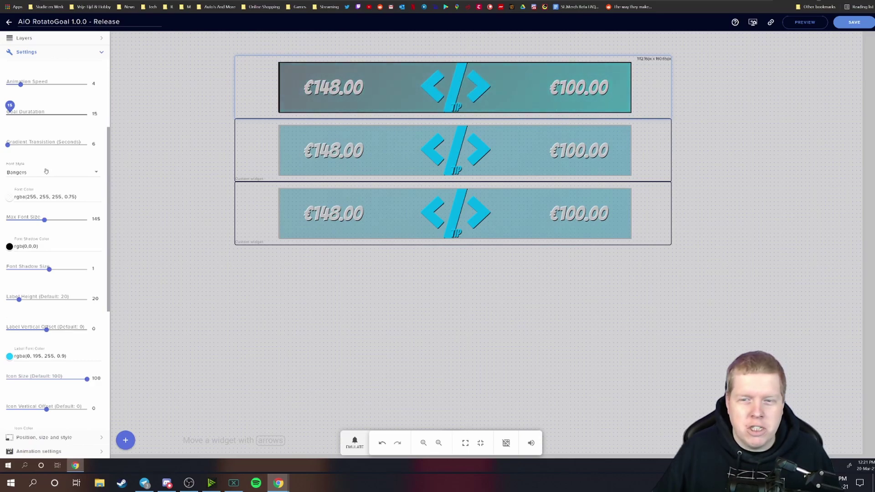
left_click(41, 173)
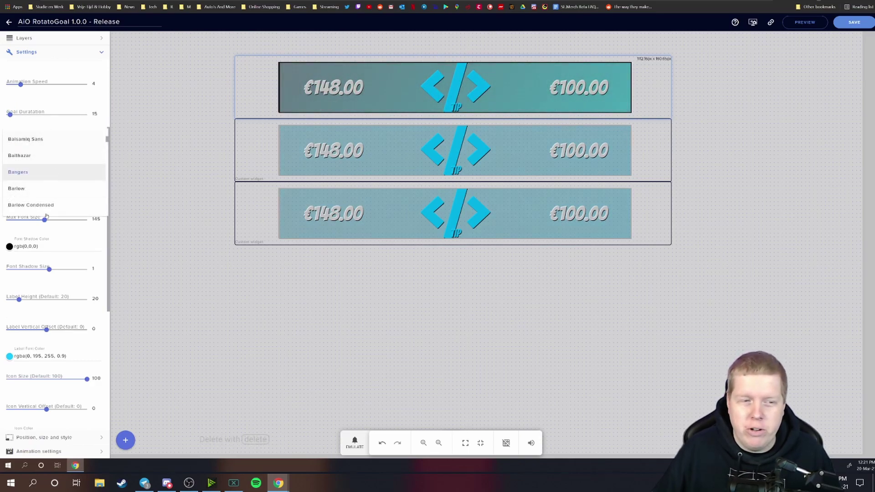
scroll(50, 173, "down", 15)
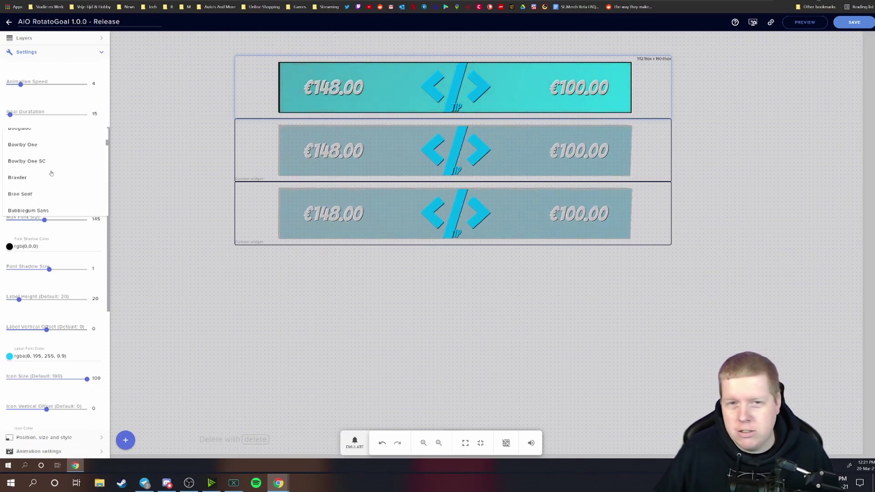
scroll(48, 178, "down", 15)
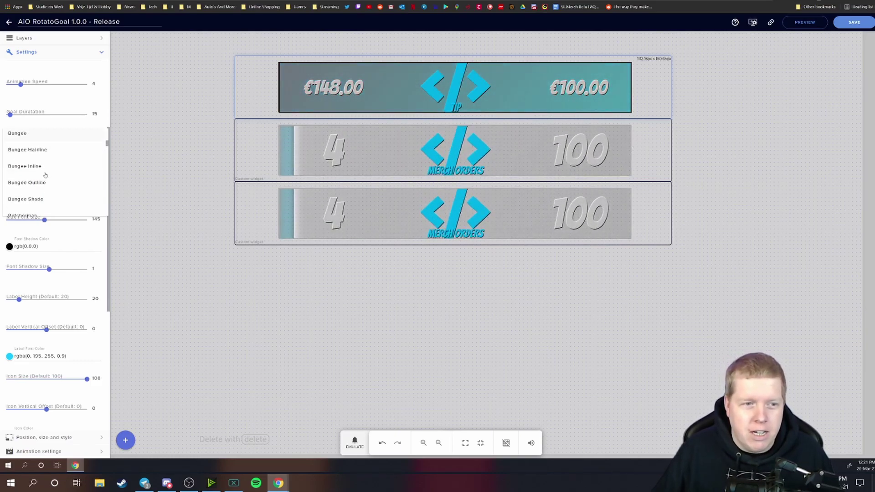
scroll(45, 180, "up", 10)
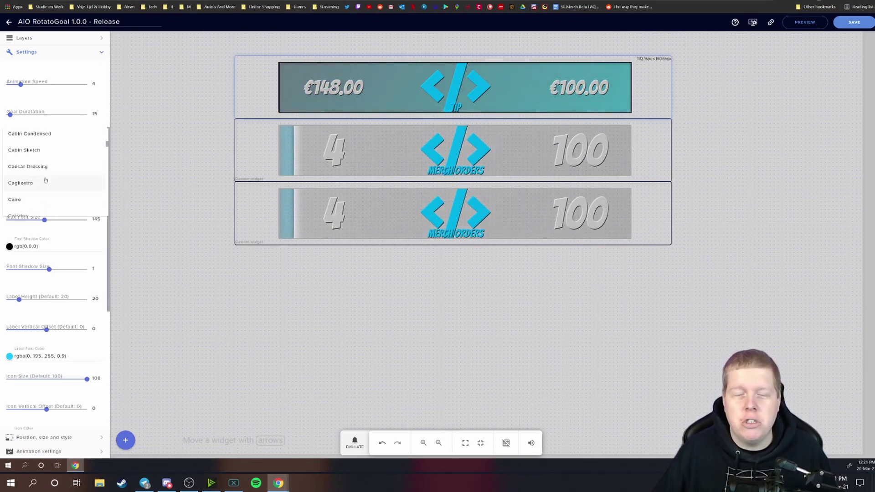
scroll(46, 180, "down", 5)
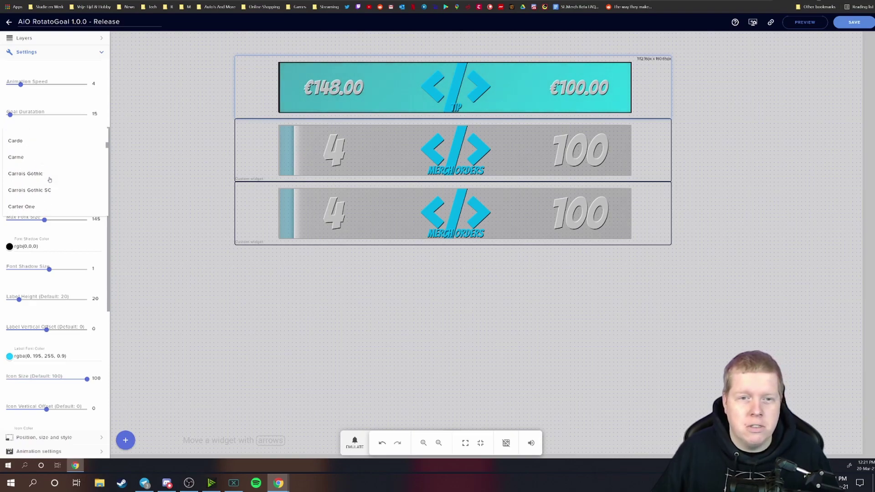
scroll(50, 179, "down", 15)
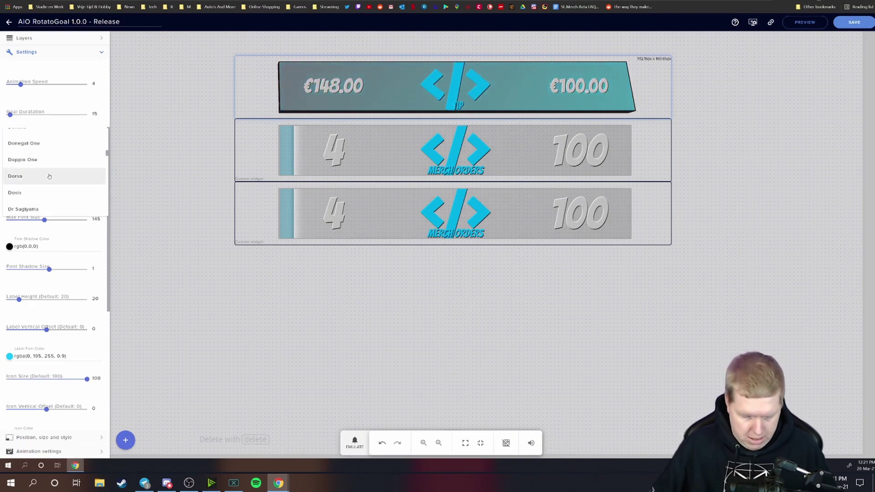
scroll(49, 176, "down", 20)
left_click(49, 176)
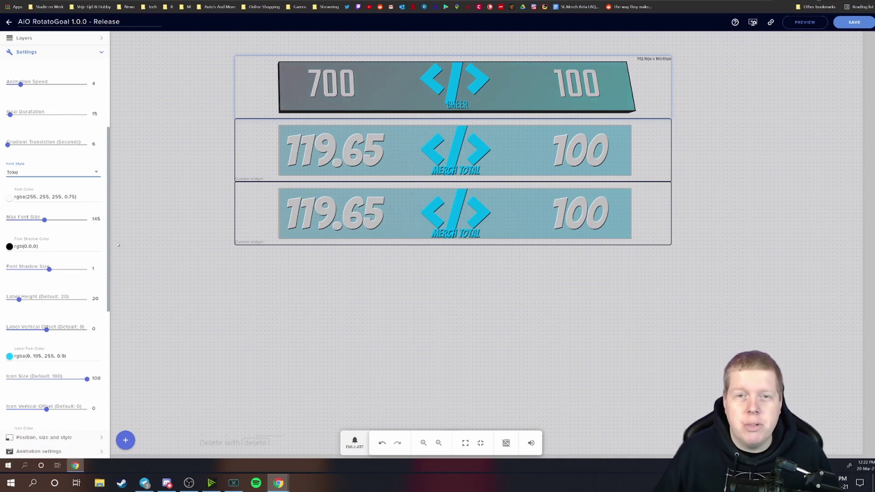
Step: Try a near-black Font Color, then set it to off-white rgba(245, 240, 240, 0.75)
left_click(9, 196)
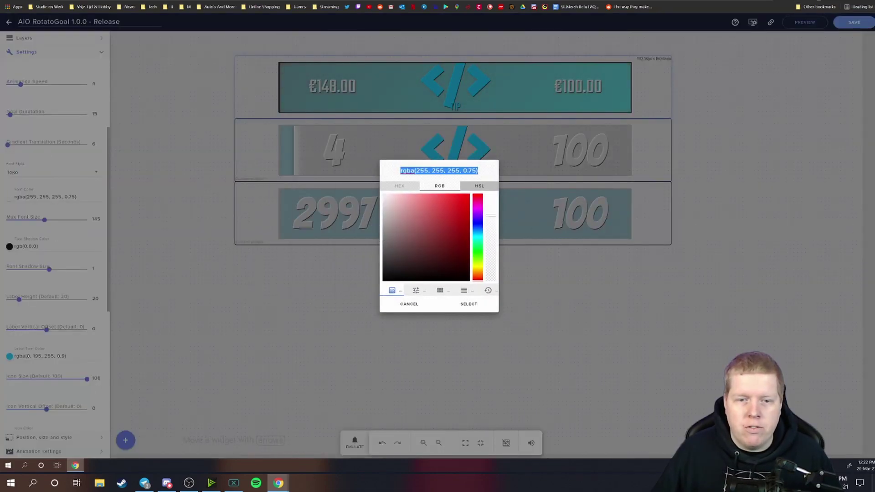
mouse_move(392, 264)
left_mouse_down()
mouse_move(468, 202)
mouse_move(388, 272)
left_mouse_up()
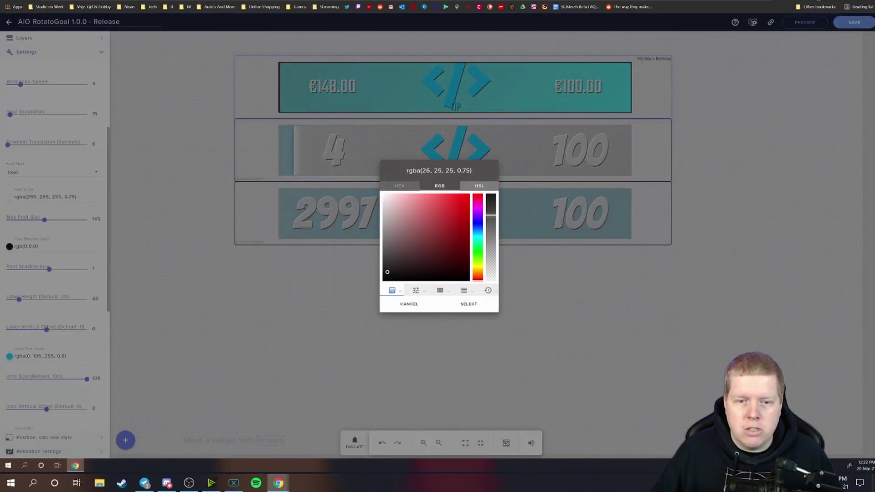
left_click(478, 306)
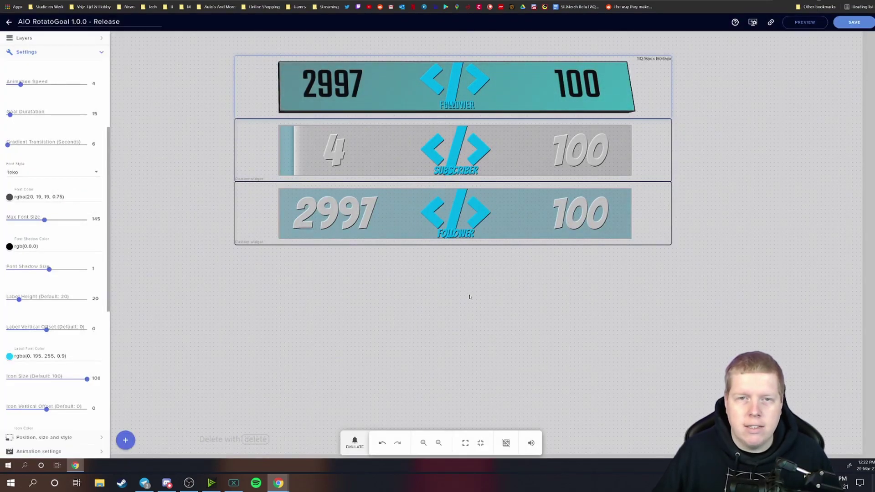
left_click(10, 197)
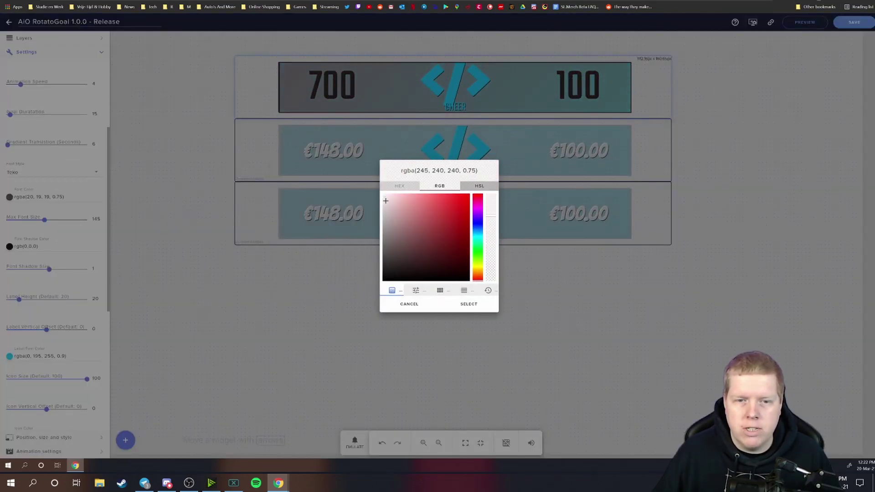
left_click(471, 309)
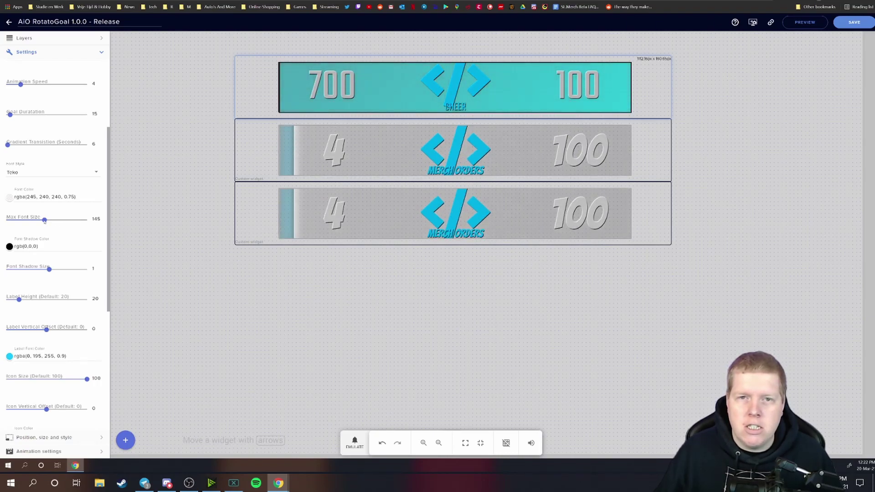
Step: Lower the Max Font Size slider from 165 to 150
mouse_move(44, 221)
left_mouse_down()
mouse_move(12, 221)
mouse_move(53, 222)
left_mouse_up()
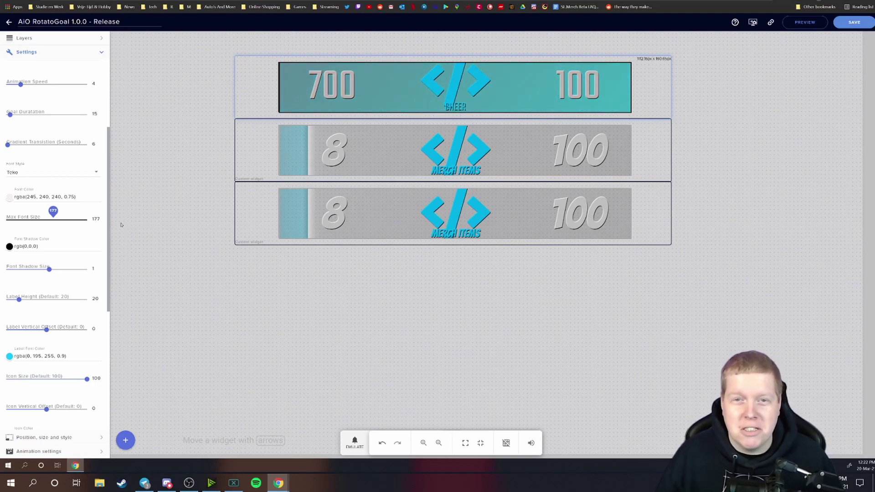
scroll(34, 200, "down", 1)
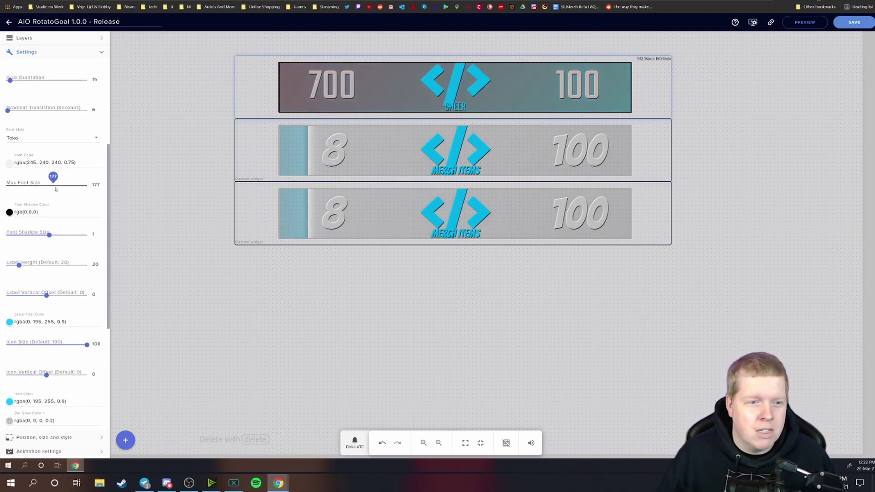
left_click_drag(56, 189, 45, 185)
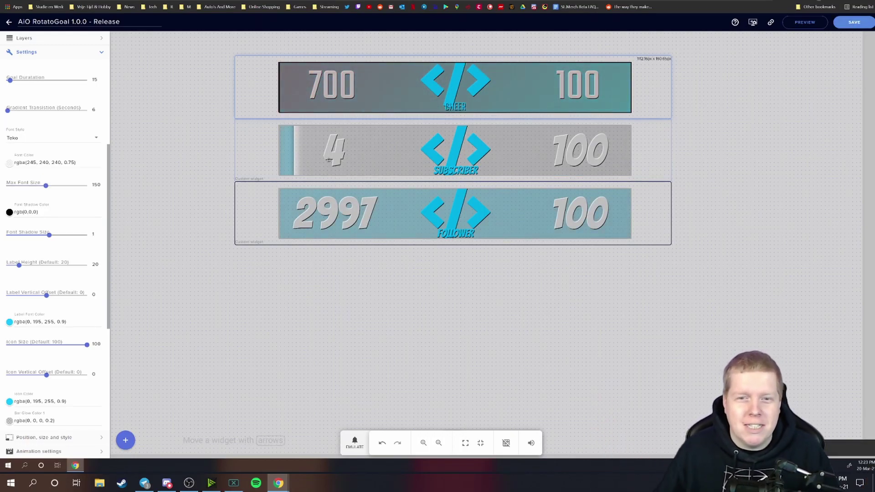
Step: Set Label Height to 24 and Label Vertical Offset to 10, after trying a font shadow size
scroll(50, 166, "down", 3)
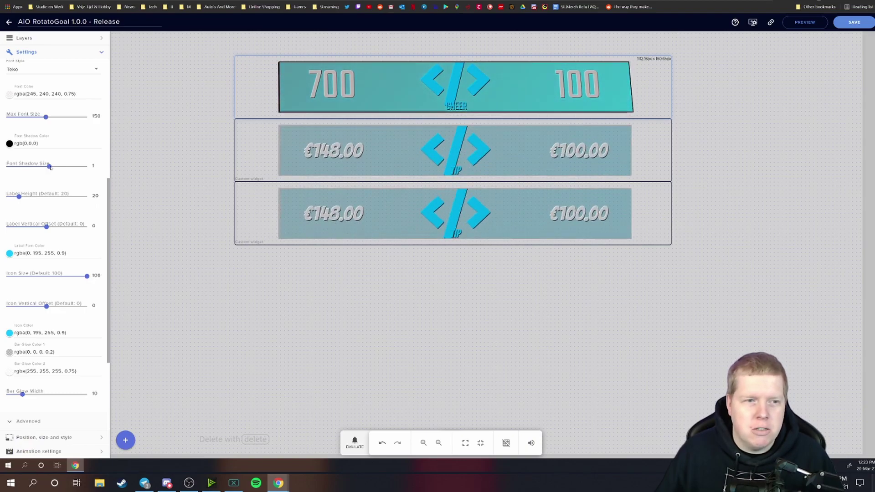
mouse_move(59, 169)
left_mouse_down()
mouse_move(67, 168)
mouse_move(50, 166)
left_mouse_up()
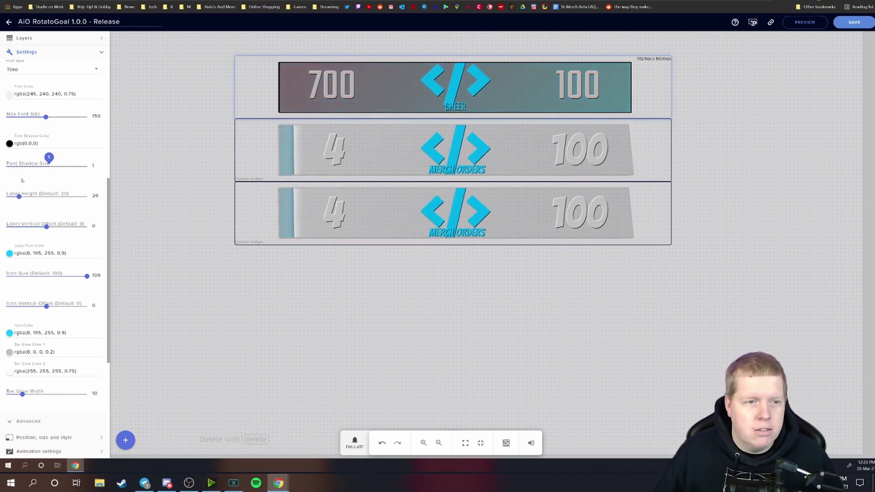
left_click(22, 196)
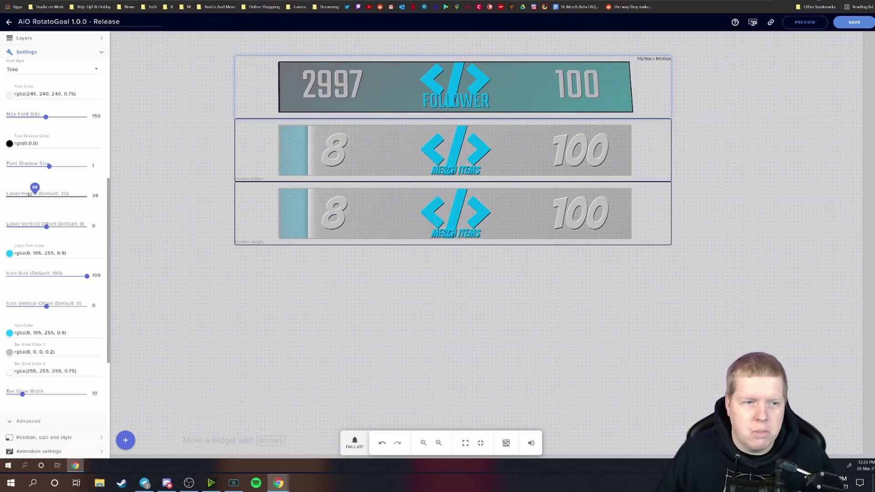
left_click(22, 196)
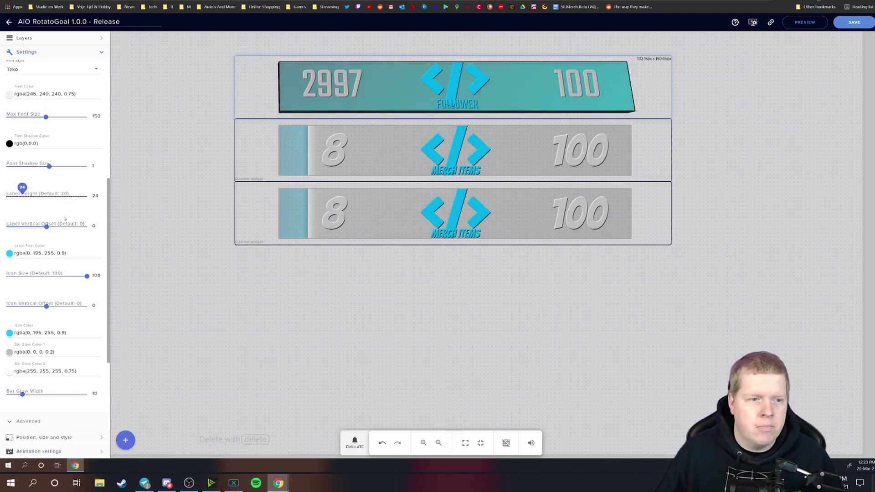
mouse_move(51, 229)
left_mouse_down()
mouse_move(77, 229)
mouse_move(43, 224)
left_mouse_up()
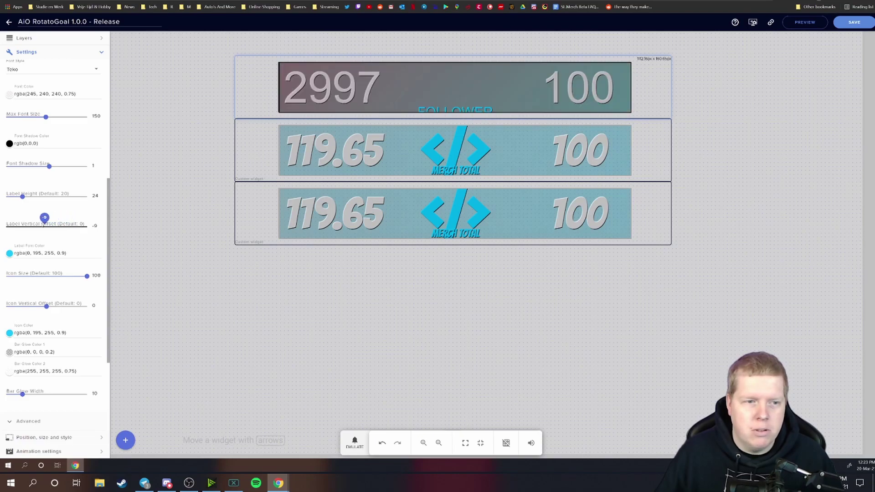
left_click(52, 227)
Step: Set Label Font Color to red rgba(255, 0, 25, 0.9)
scroll(31, 197, "down", 2)
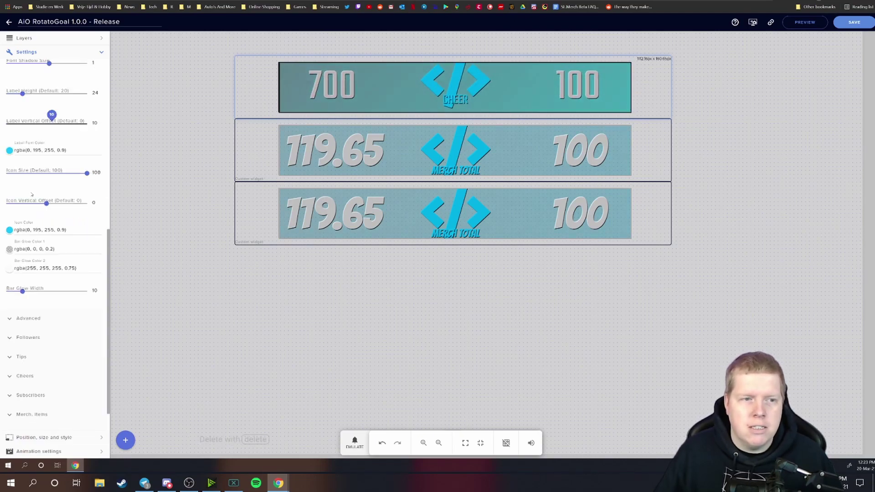
left_click(32, 229)
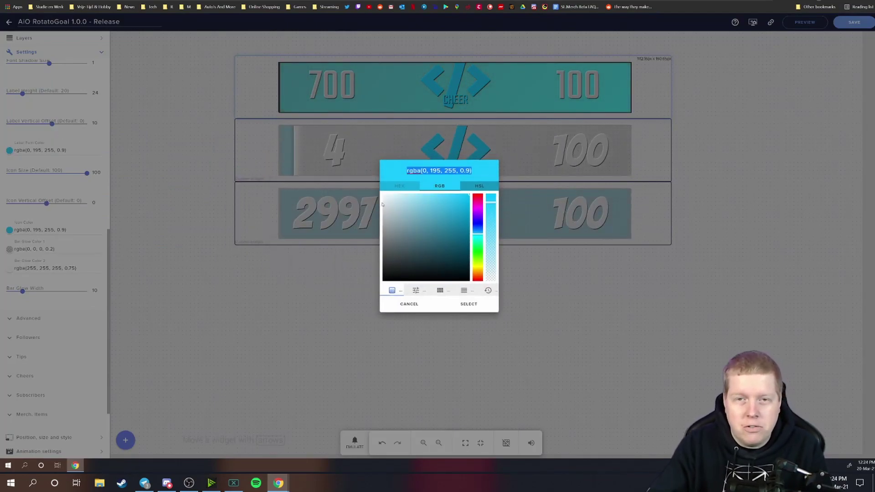
left_click(478, 196)
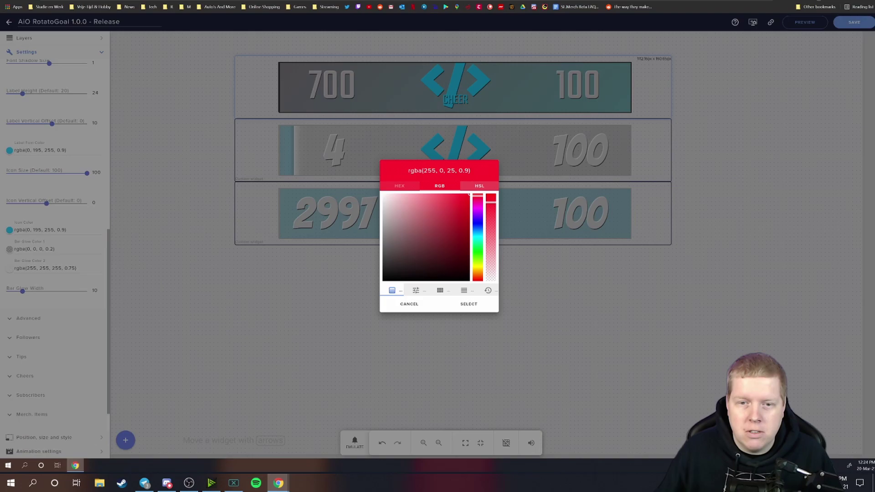
left_click(468, 304)
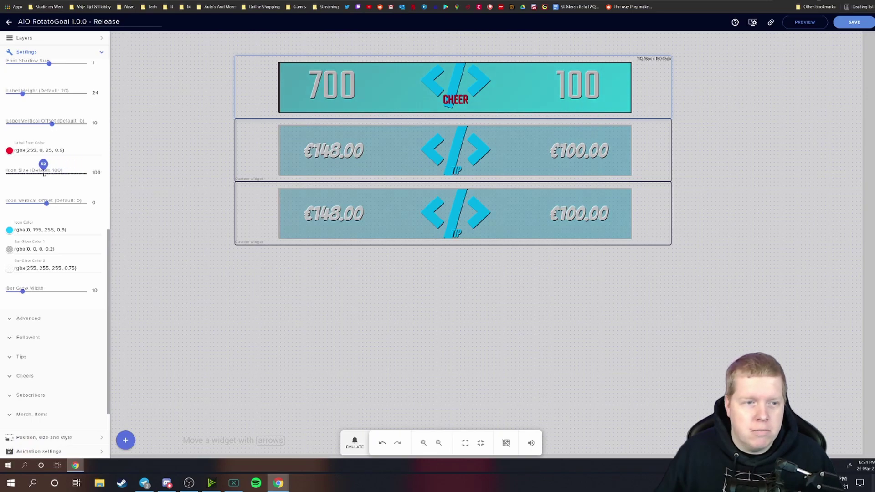
Step: Set the goal icon size to 30, icon vertical offset to 30, and label height to 42
left_click_drag(42, 176, 56, 203)
scroll(26, 165, "up", 2)
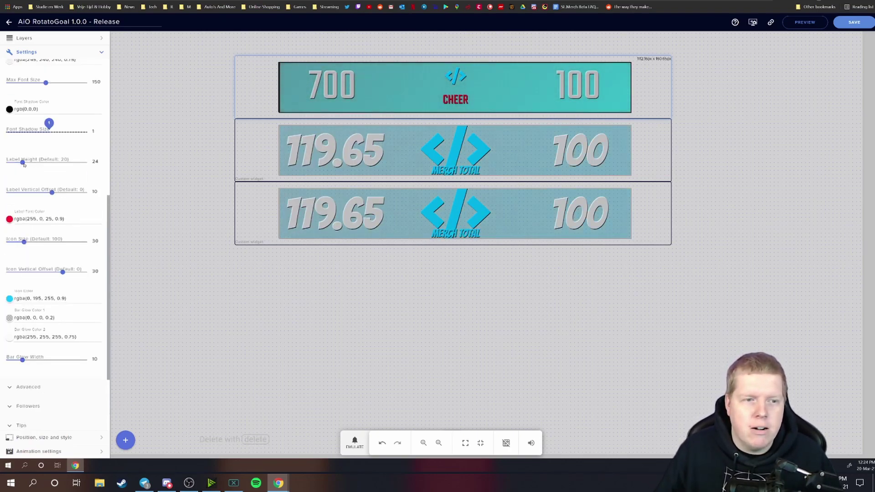
left_click_drag(24, 165, 37, 164)
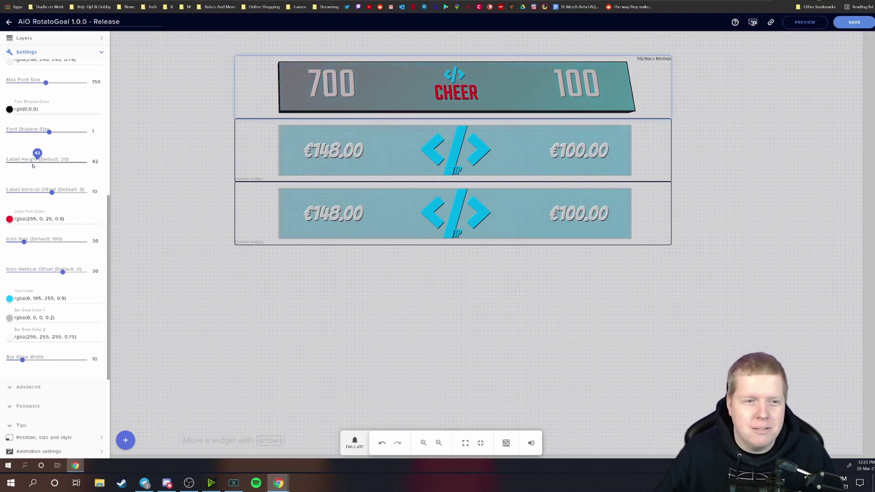
Step: Try magenta for the goal icon colour, then switch it to red rgba(255, 0, 0, 0.9)
scroll(32, 166, "down", 2)
left_click(10, 198)
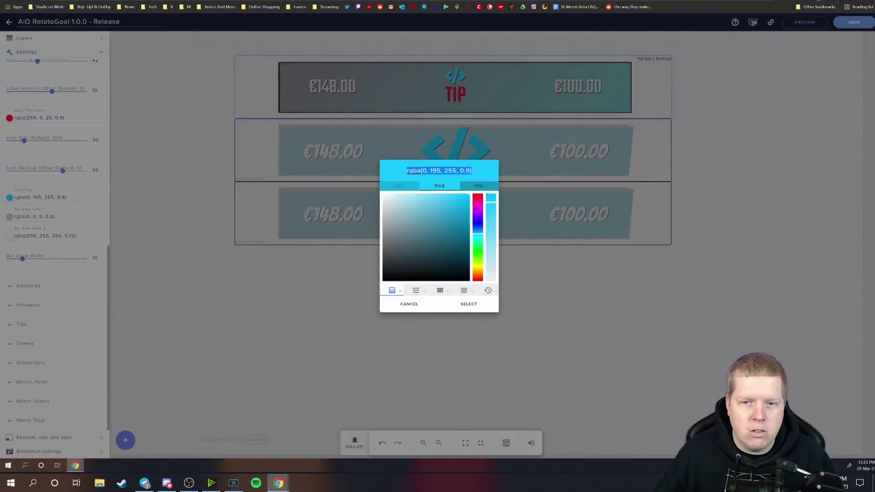
left_click(476, 208)
left_click(464, 303)
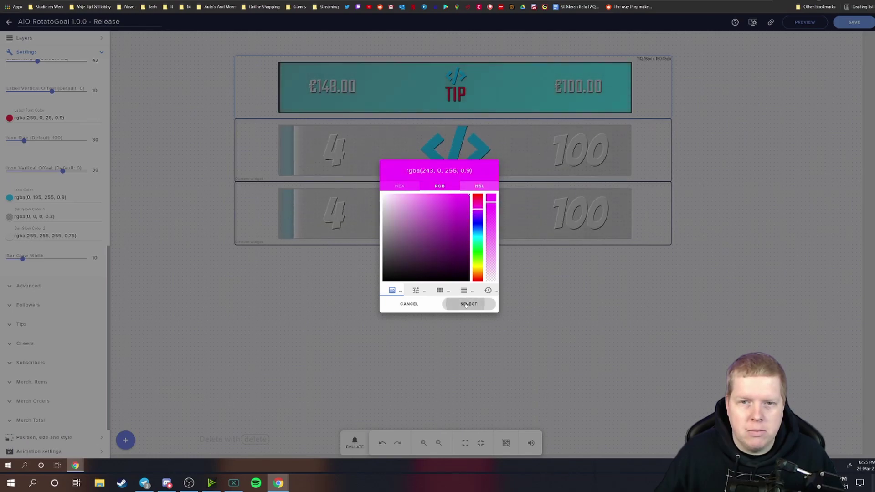
scroll(47, 366, "up", 3)
scroll(47, 367, "down", 2)
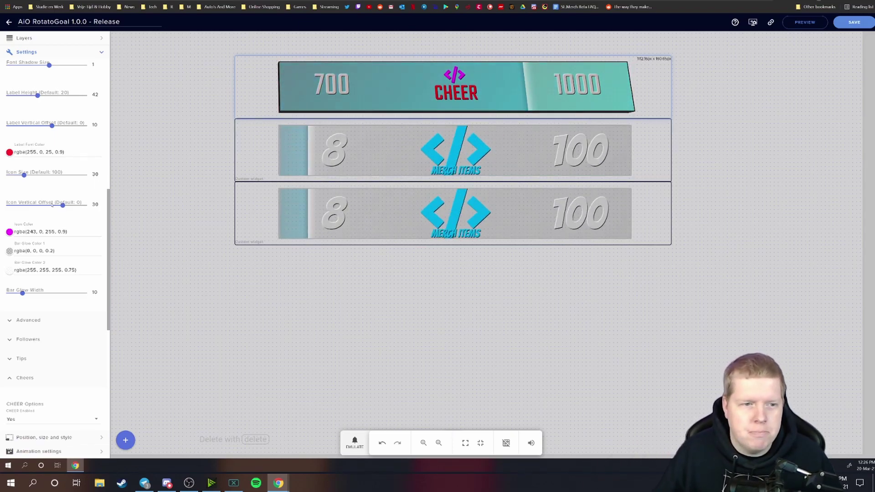
left_click(10, 232)
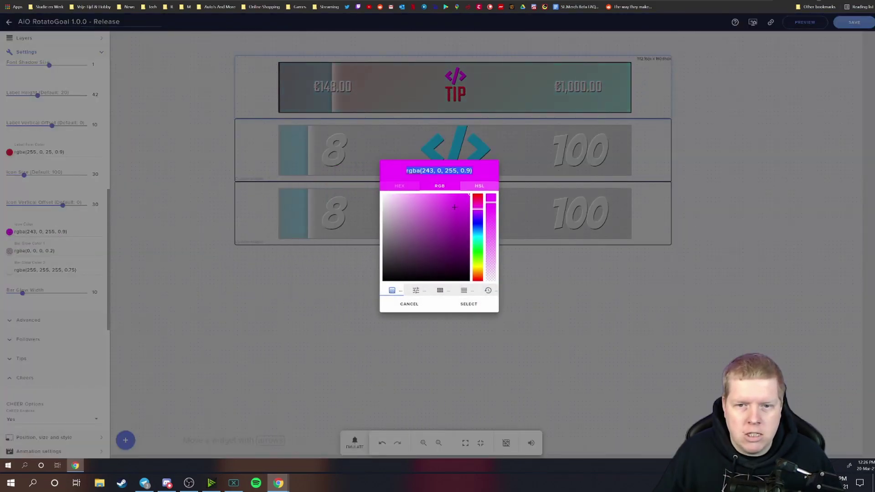
left_click(478, 196)
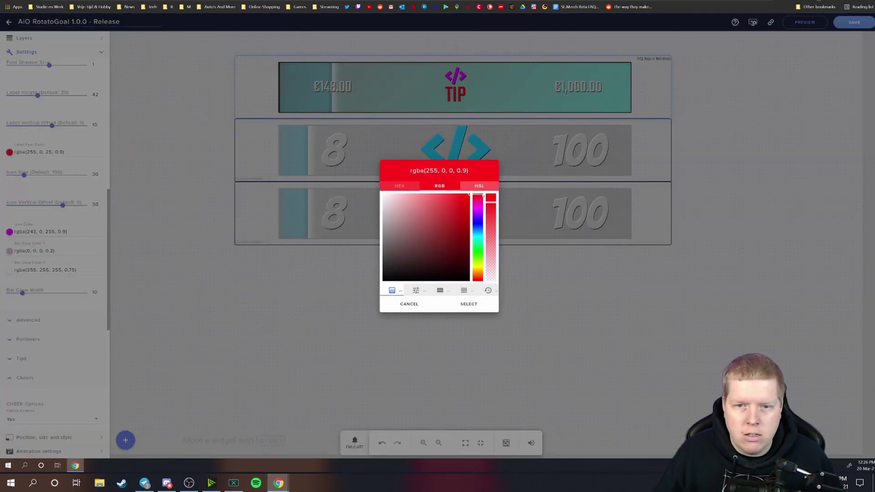
left_click(469, 304)
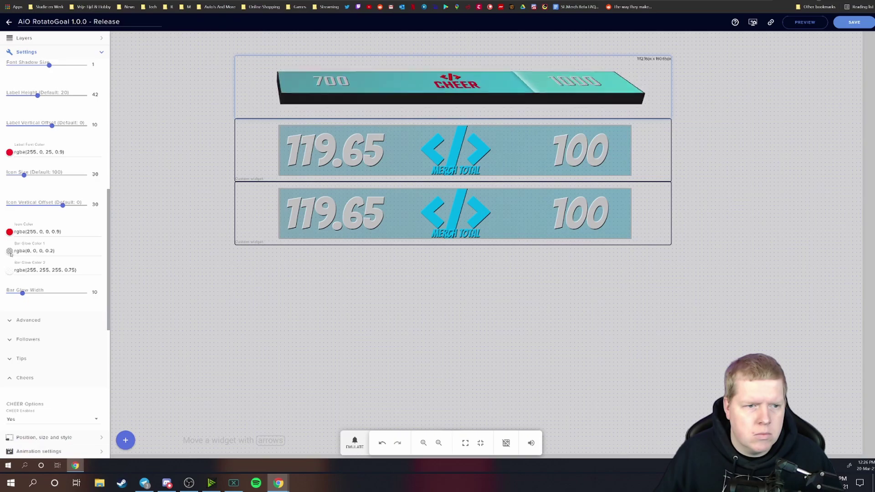
Step: Give Bar Glow Color 1 a new, more opaque colour
left_click(21, 255)
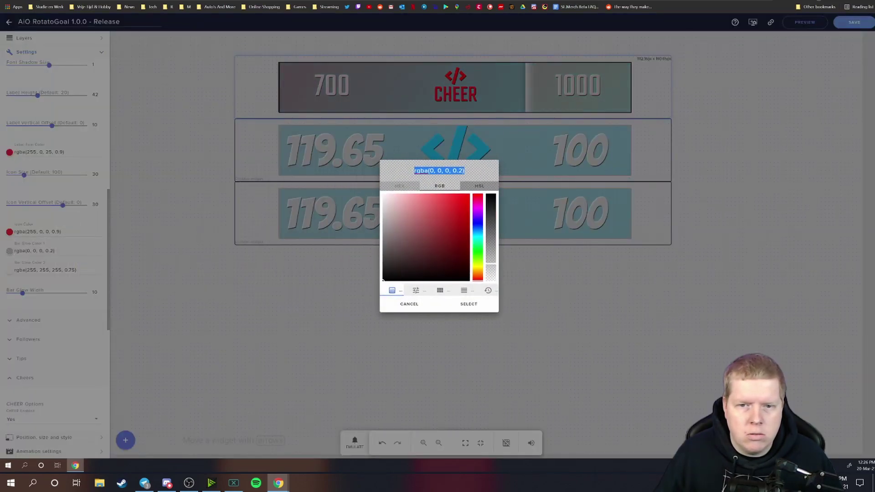
left_click(458, 202)
left_click_drag(478, 237, 484, 253)
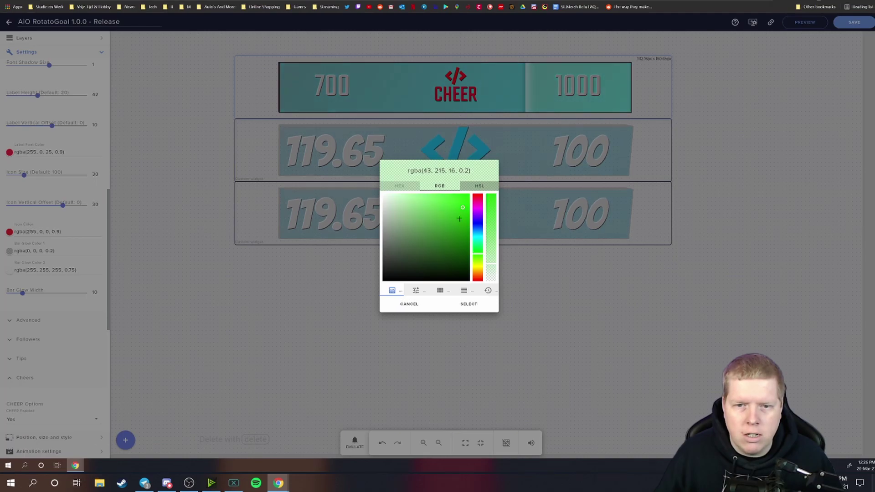
left_click(455, 199)
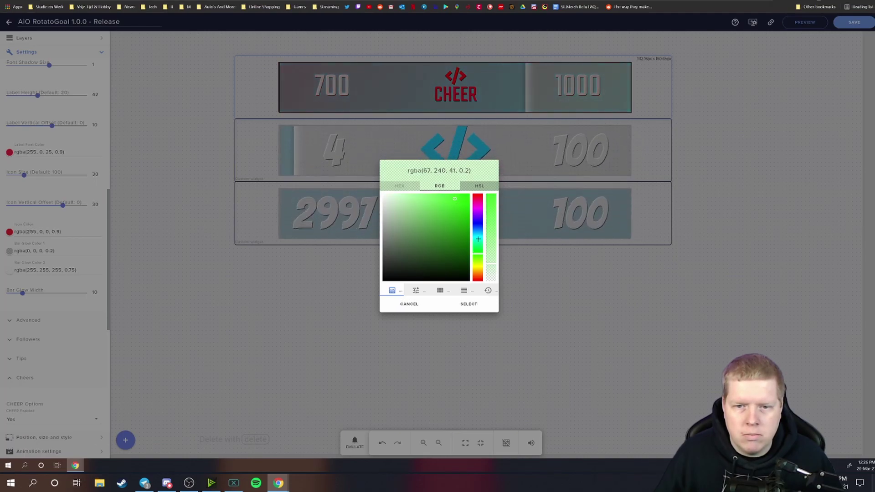
left_click_drag(490, 262, 491, 237)
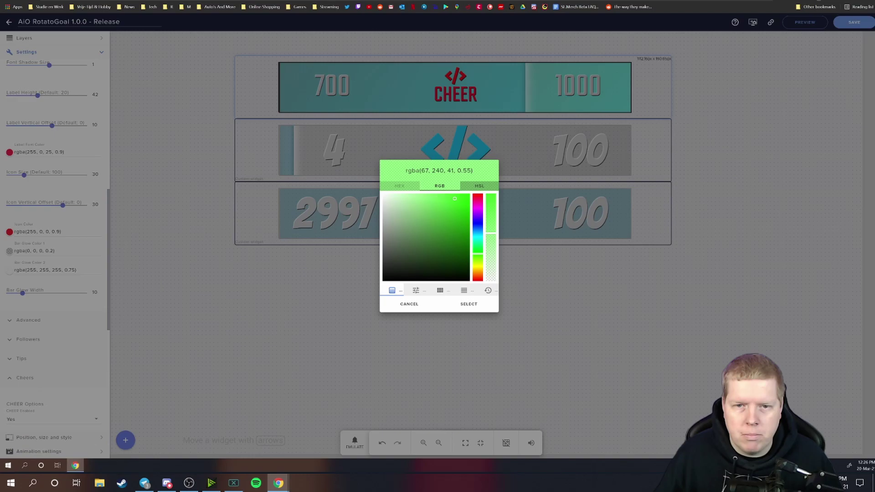
left_click(487, 308)
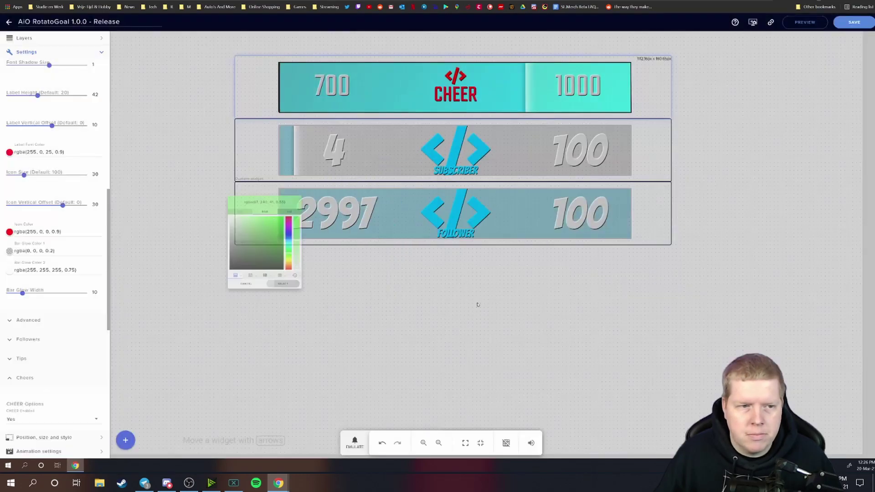
Step: Give Bar Glow Color 2 a new colour and thin the bar glow width to 3
left_click(10, 271)
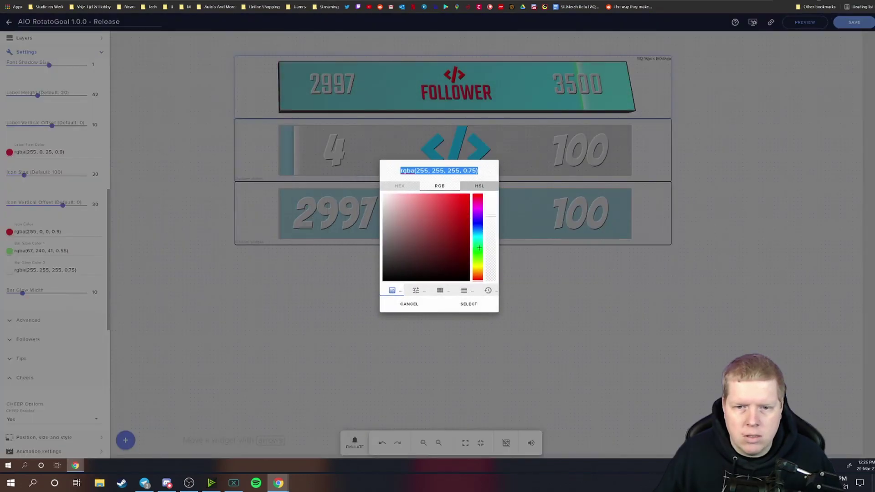
left_click(478, 250)
left_click(456, 198)
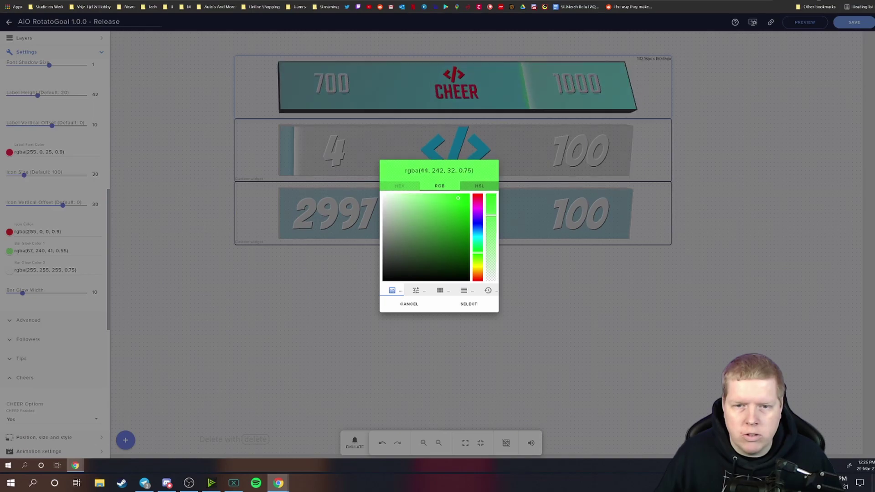
left_click(492, 302)
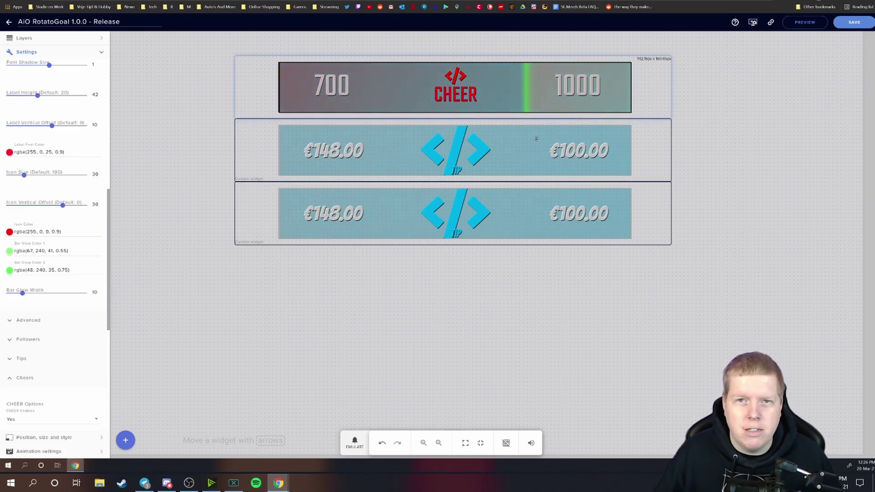
left_click_drag(31, 297, 63, 293)
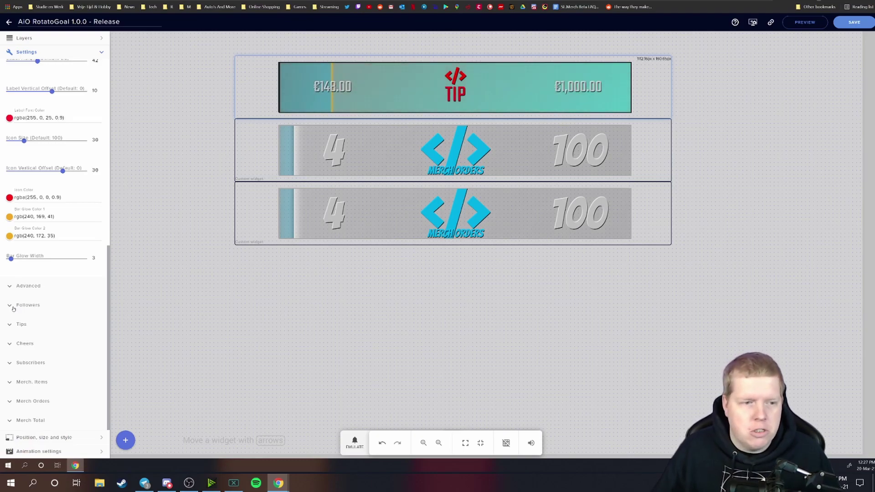
Step: Expand Followers and review its options: enabled, goal 3500, icon fas fa-code, label FOLLOWER
left_click(11, 305)
scroll(20, 301, "down", 2)
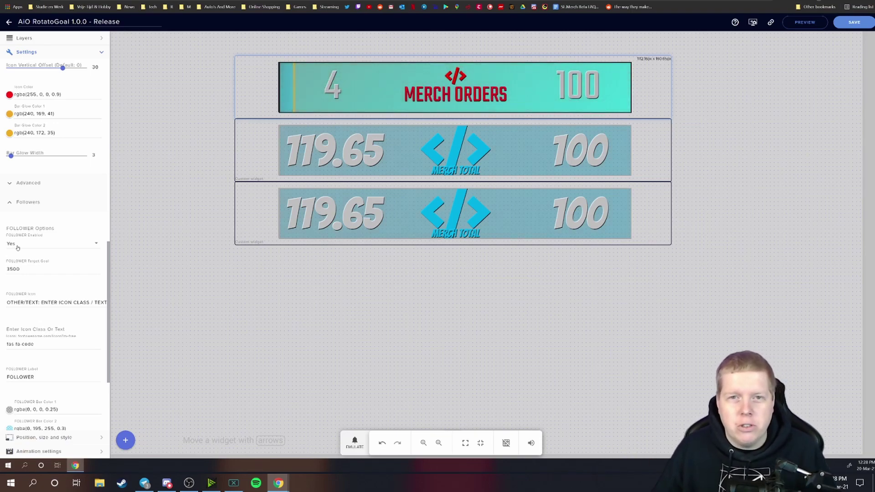
scroll(45, 213, "down", 2)
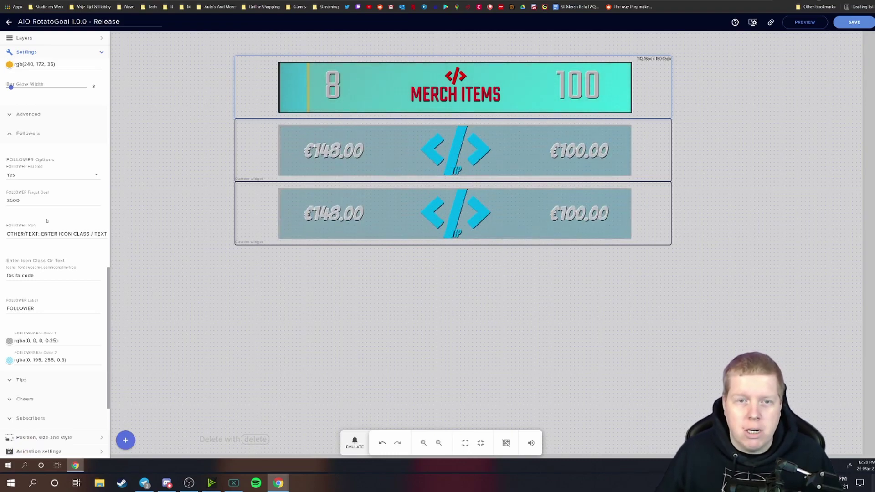
scroll(9, 224, "down", 1)
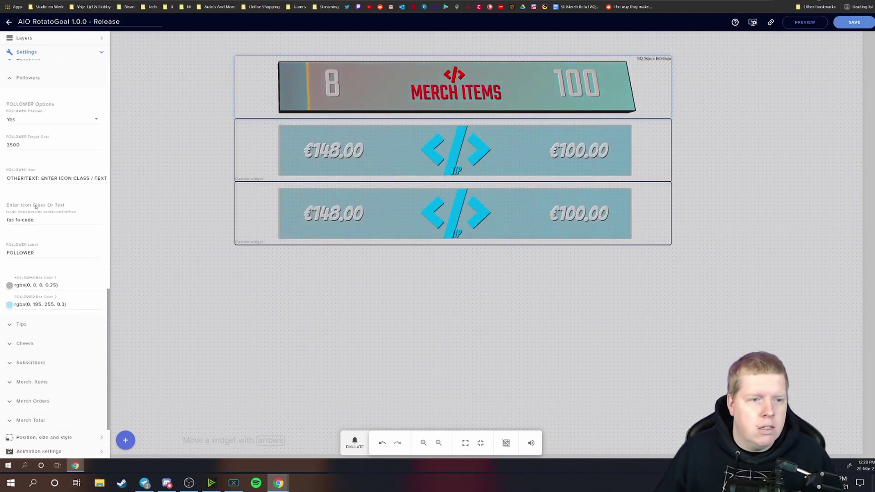
Step: Choose TWITCH as the FOLLOWER icon so the follower bar shows the Twitch logo
left_click(52, 178)
scroll(52, 148, "up", 3)
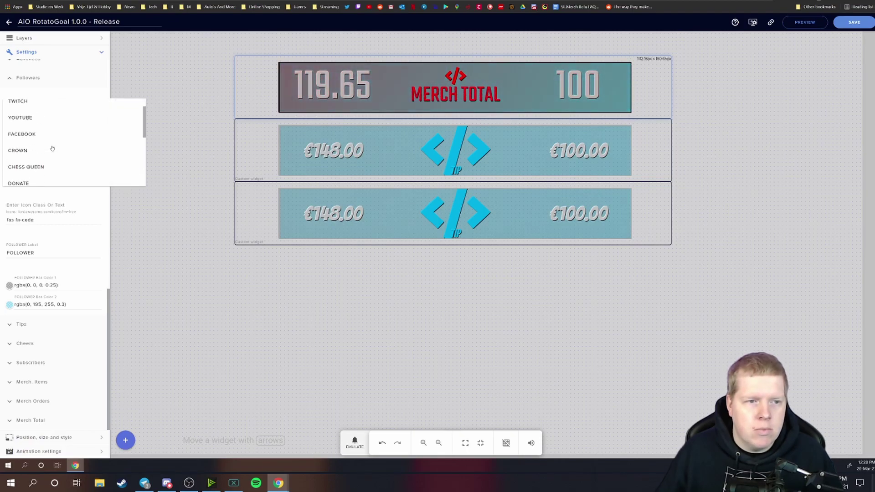
scroll(44, 158, "up", 2)
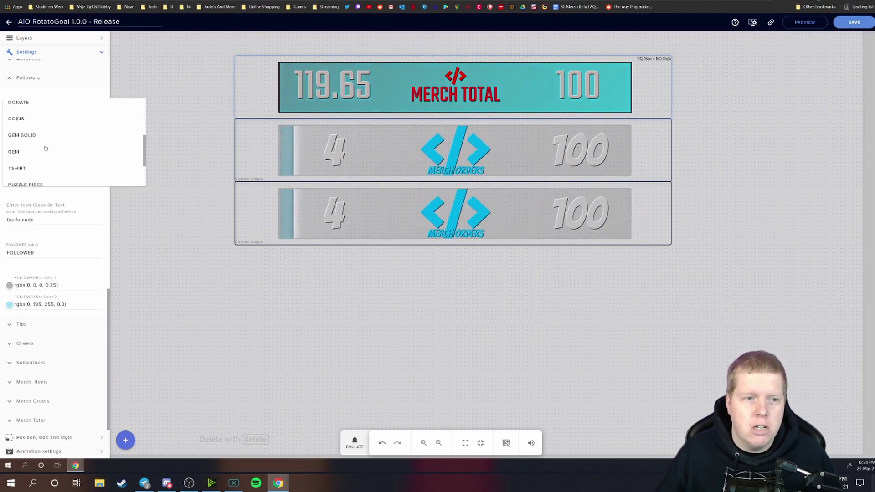
scroll(46, 149, "down", 5)
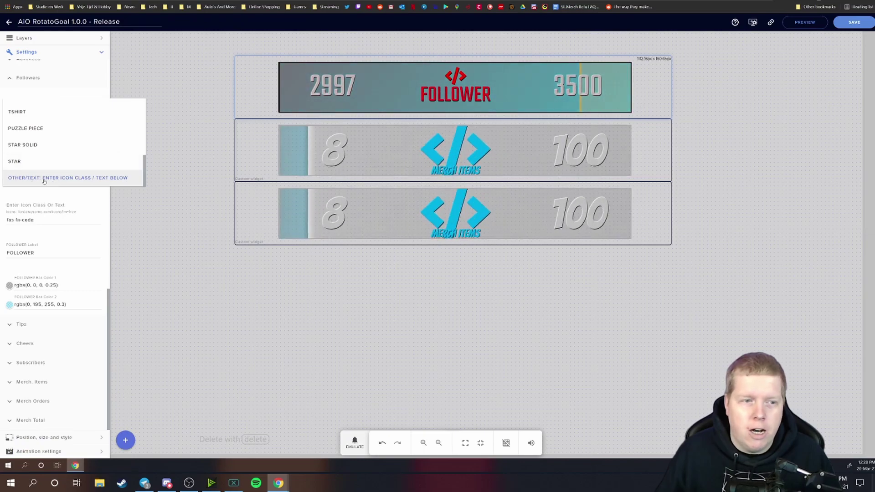
left_click(103, 180)
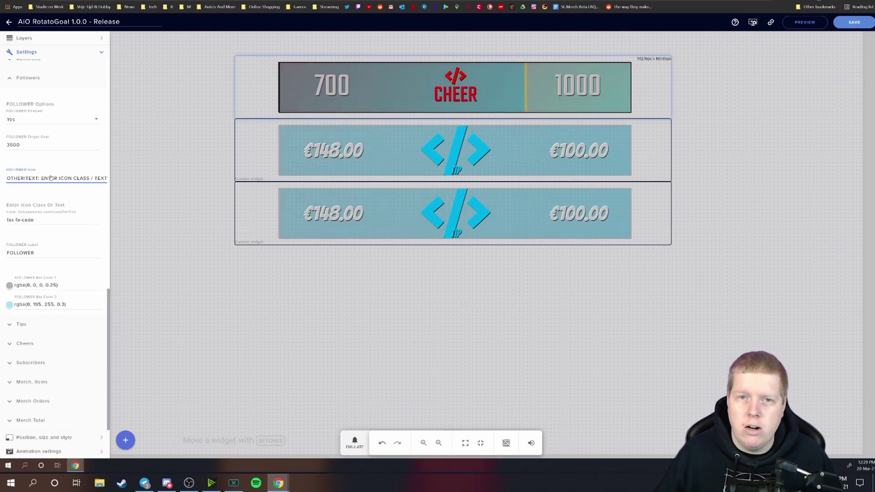
left_click(51, 177)
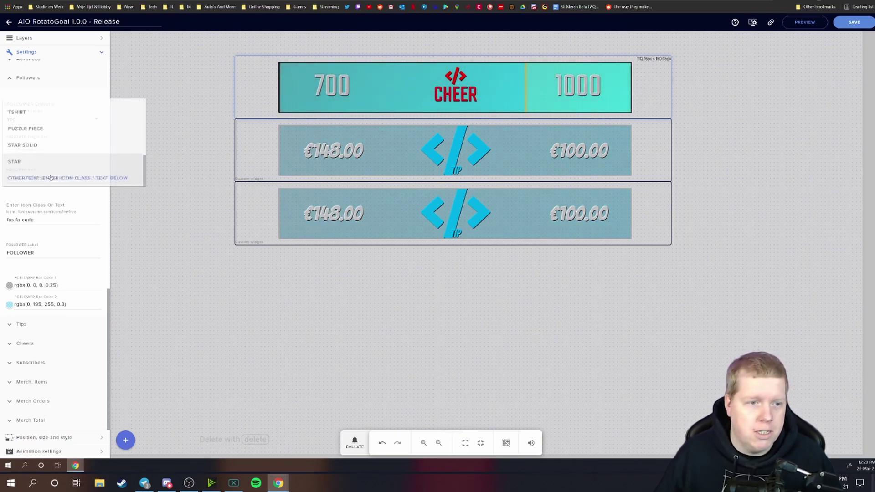
scroll(43, 138, "up", 5)
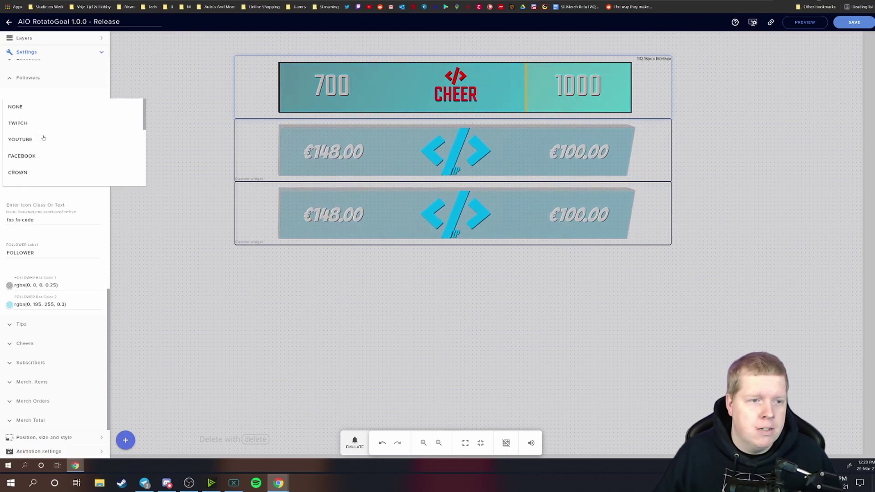
left_click(20, 123)
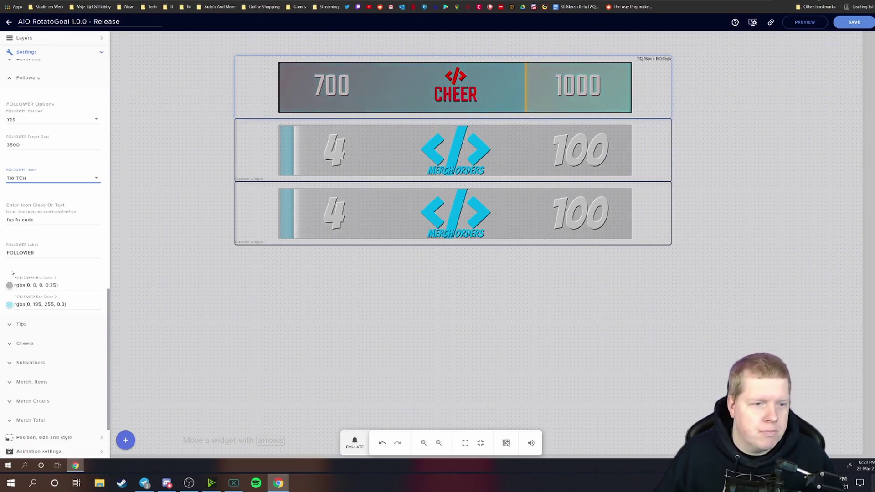
Step: Expand the Tip goal settings and set its icon to DONATE
left_click(10, 325)
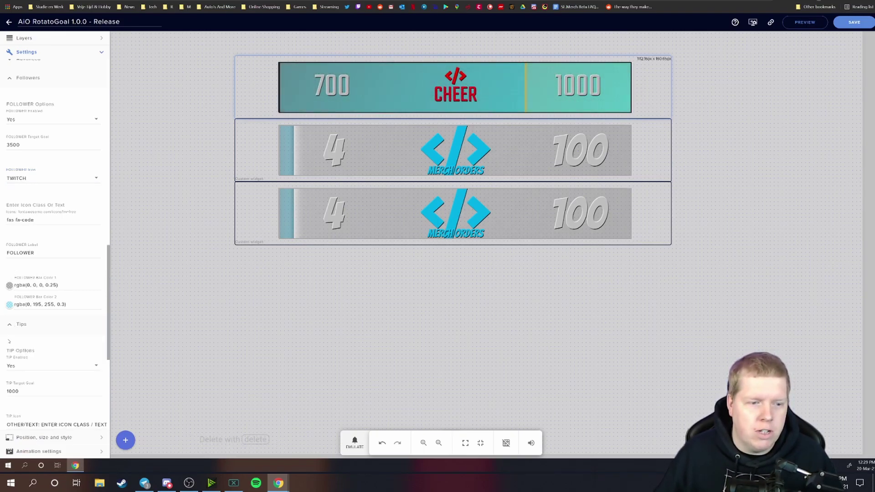
scroll(21, 365, "down", 5)
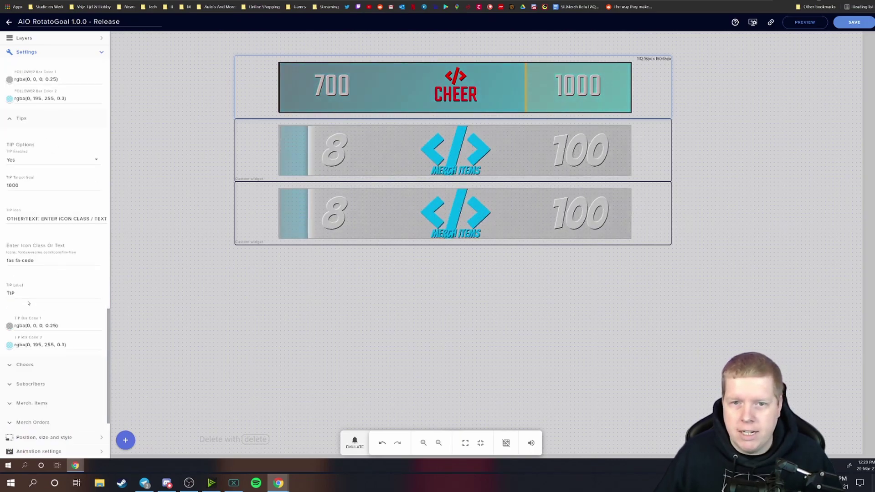
scroll(29, 306, "down", 1)
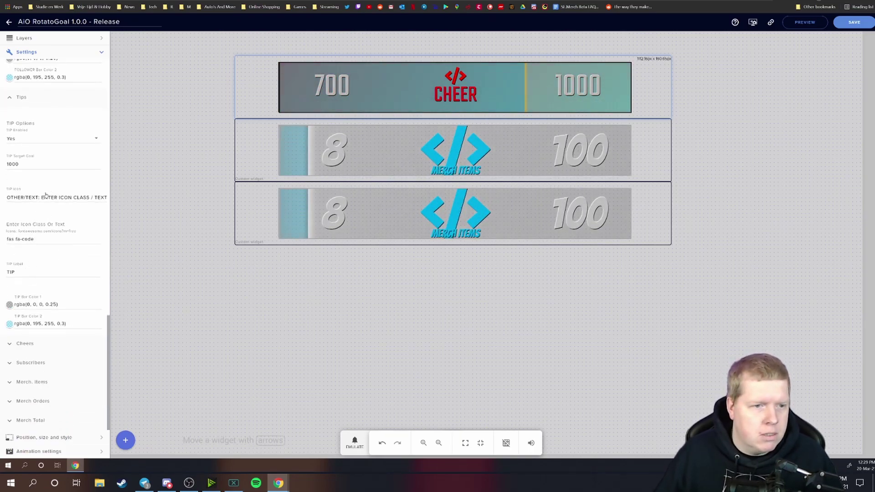
scroll(45, 161, "up", 1)
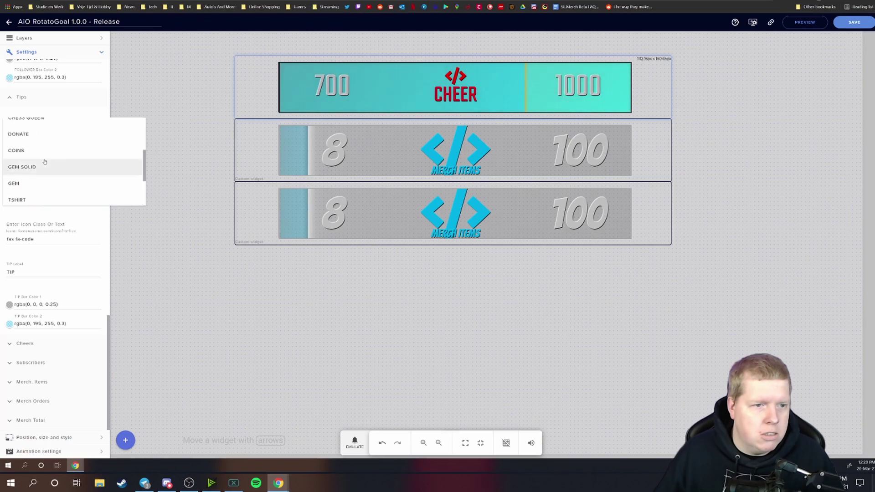
scroll(45, 161, "up", 1)
left_click(34, 168)
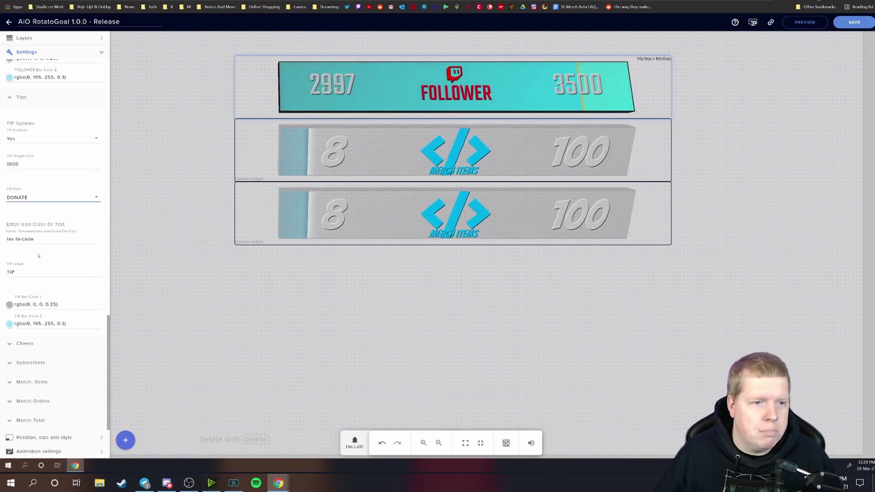
Step: Expand the Cheer goal settings and set its icon to GEM
left_click(25, 343)
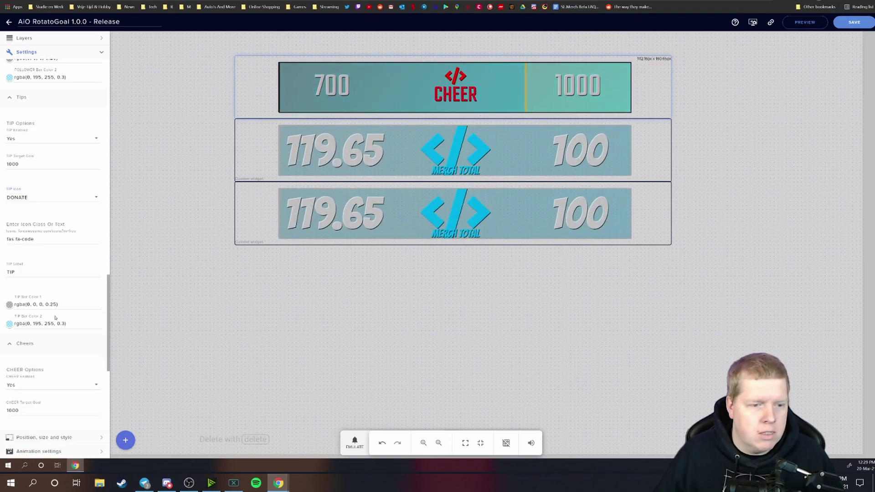
scroll(53, 309, "down", 3)
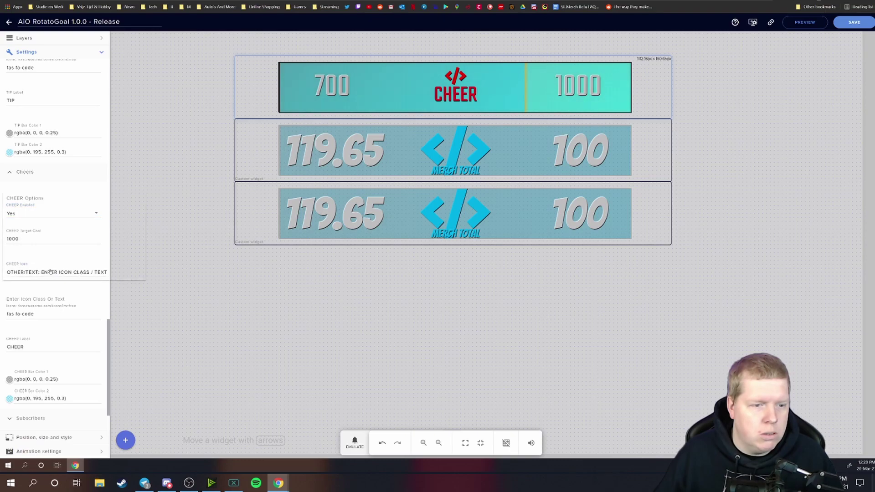
scroll(43, 244, "down", 5)
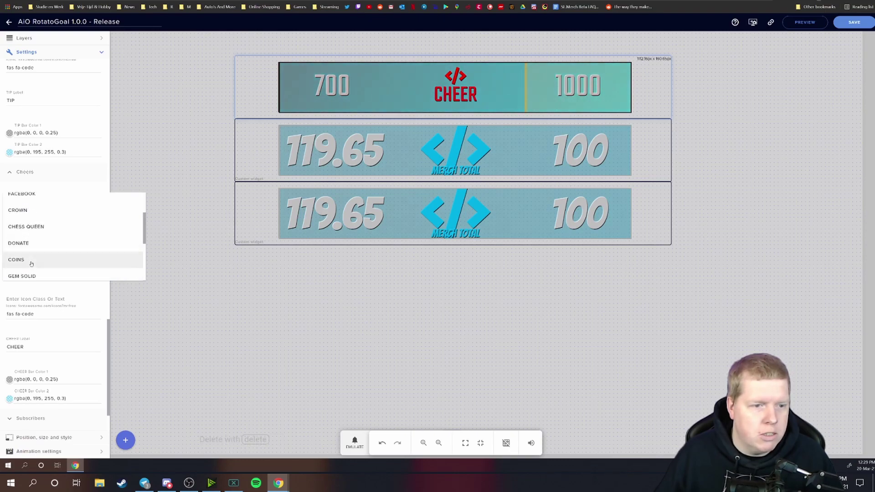
scroll(29, 257, "down", 1)
left_click(30, 255)
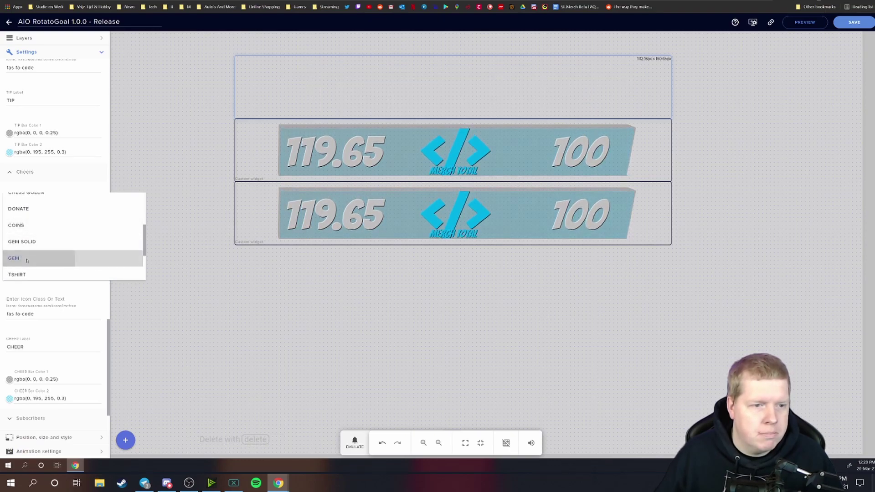
scroll(61, 258, "up", 1)
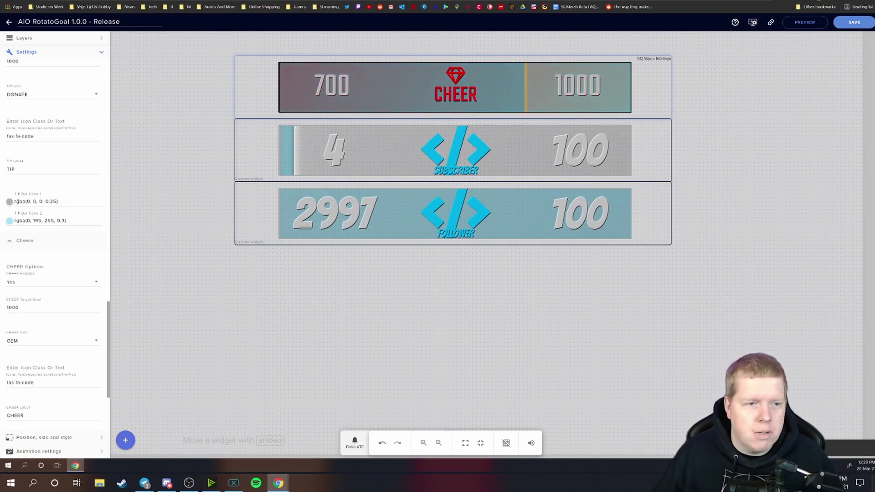
Step: Set TIP Bar Color 1 to semi-transparent green rgba(6, 255, 6, 0.59)
left_click(10, 202)
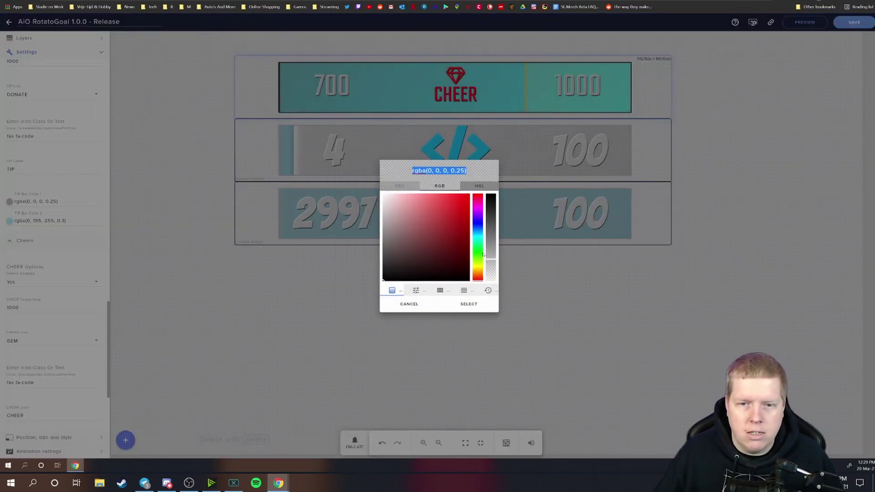
left_click(463, 204)
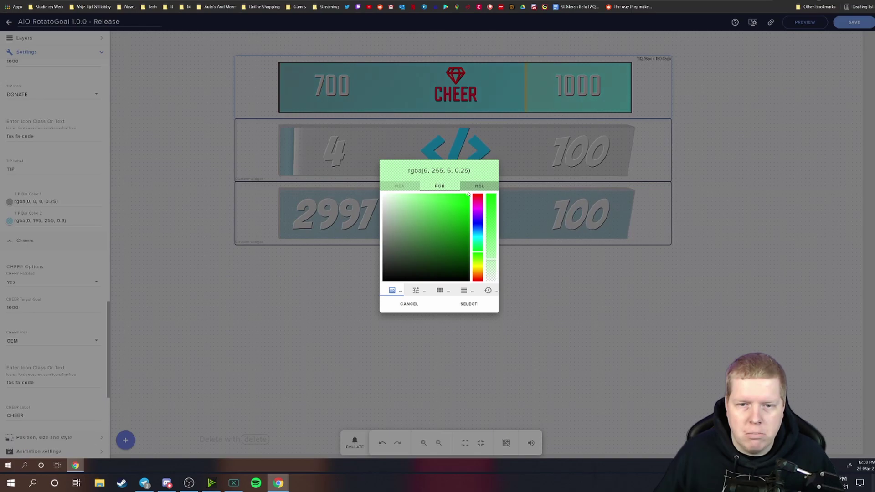
left_click_drag(497, 265, 491, 238)
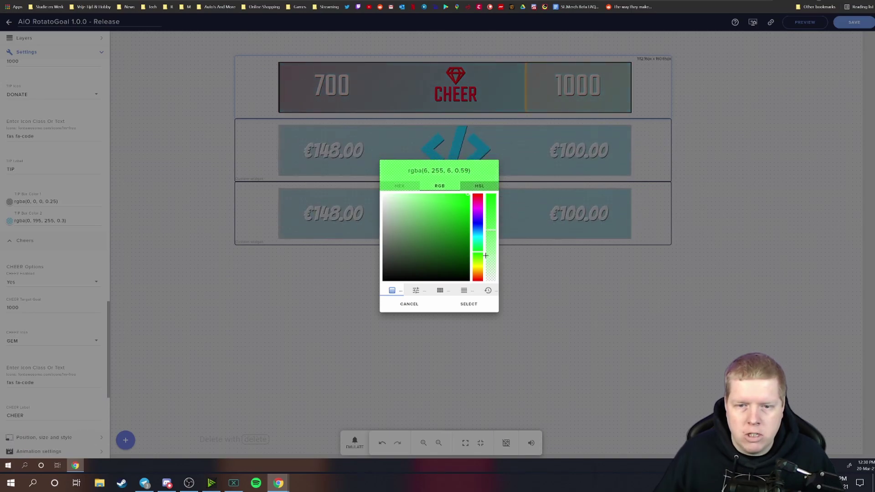
left_click(477, 303)
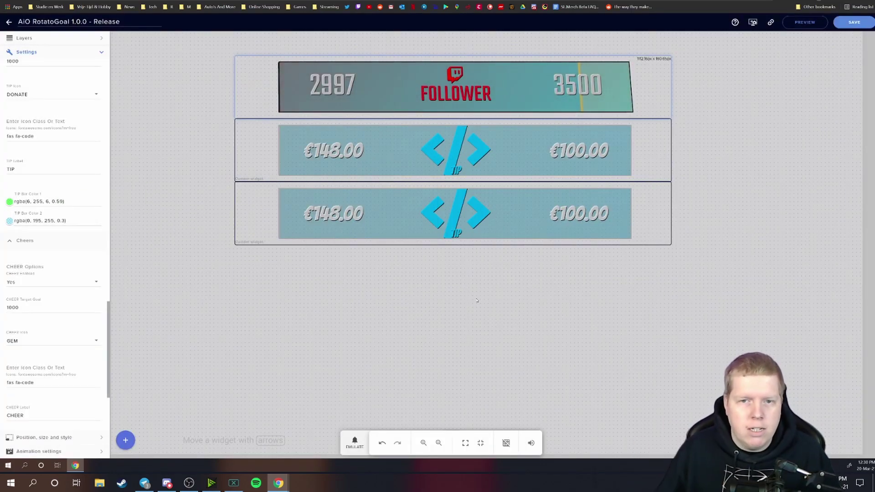
Step: Set TIP Bar Color 2 to pink rgba(255, 0, 127, 0.3)
left_click(19, 222)
left_click(477, 211)
left_click(478, 201)
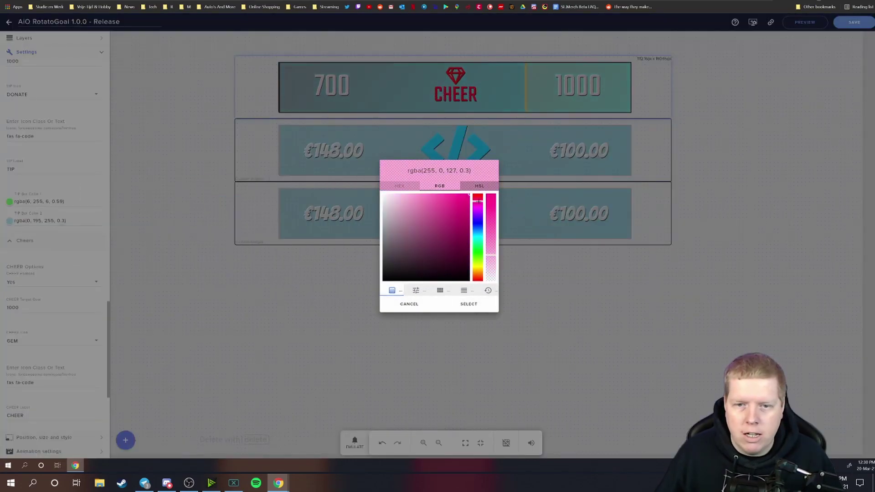
left_click(469, 304)
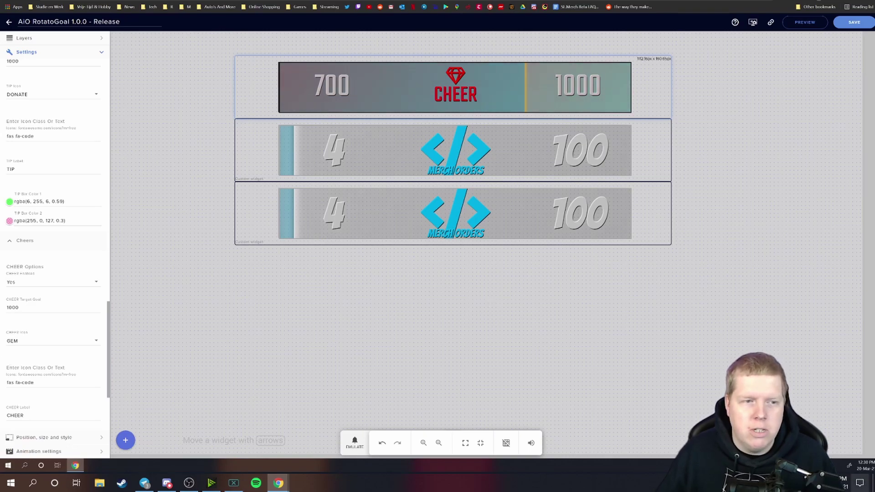
scroll(30, 297, "down", 3)
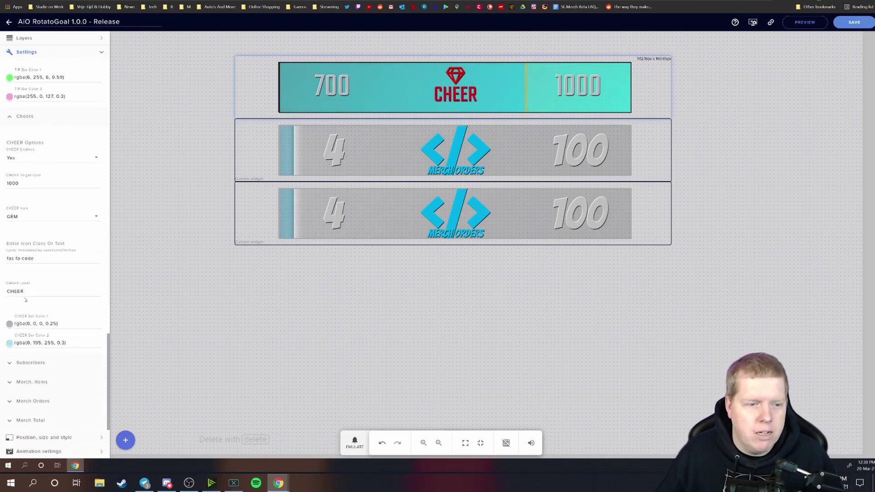
left_click(9, 324)
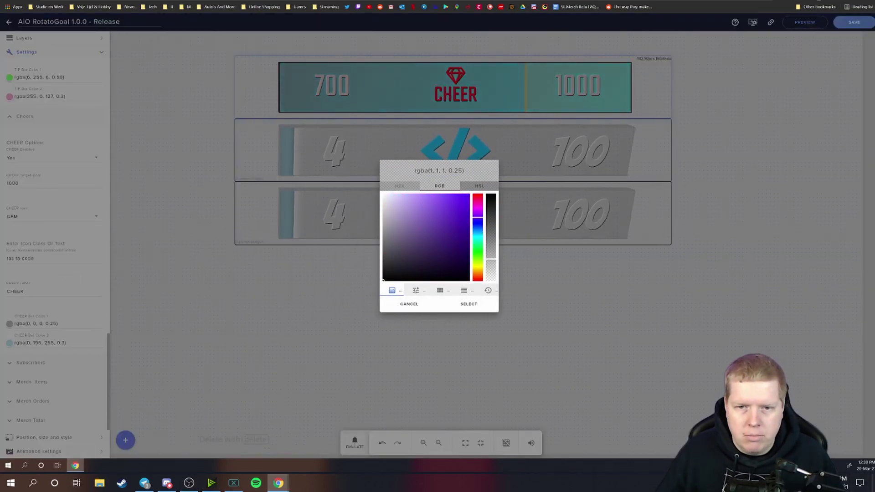
Step: Set CHEER Bar Color 1 to rgba(167, 1, 219, 0.87) and Color 2 to rgba(47, 224, 229, 0.3)
left_click(463, 208)
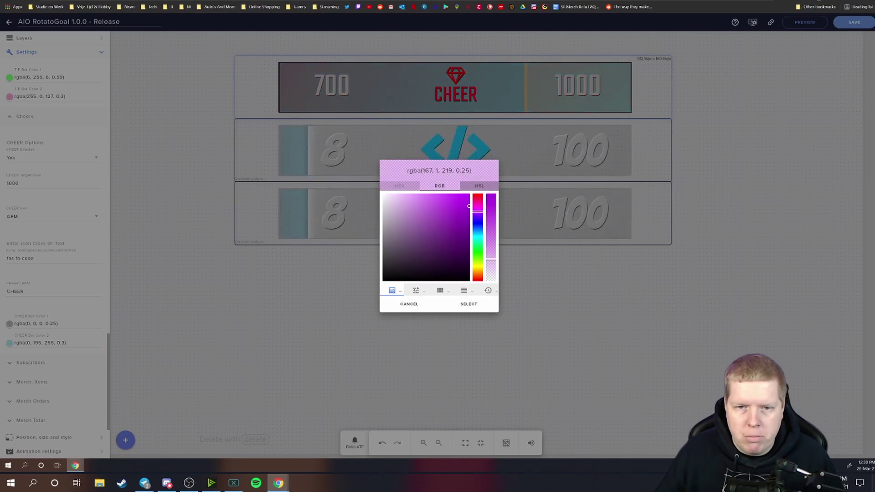
left_click(489, 208)
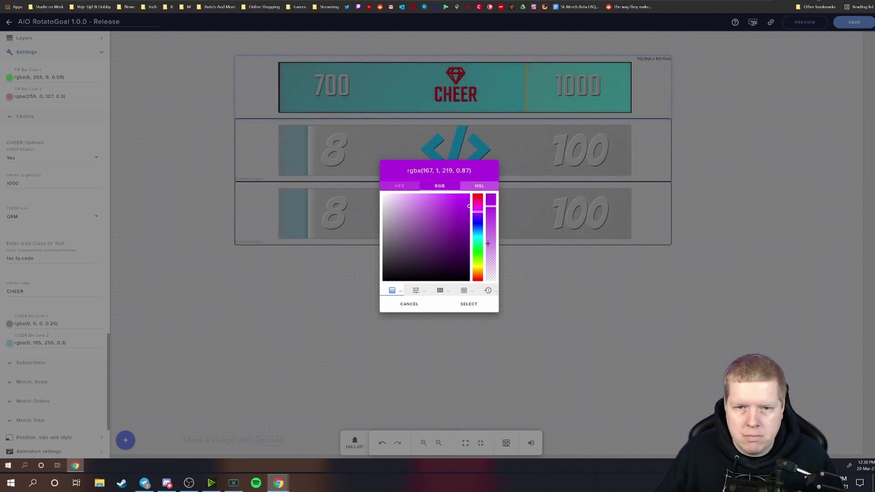
left_click(469, 304)
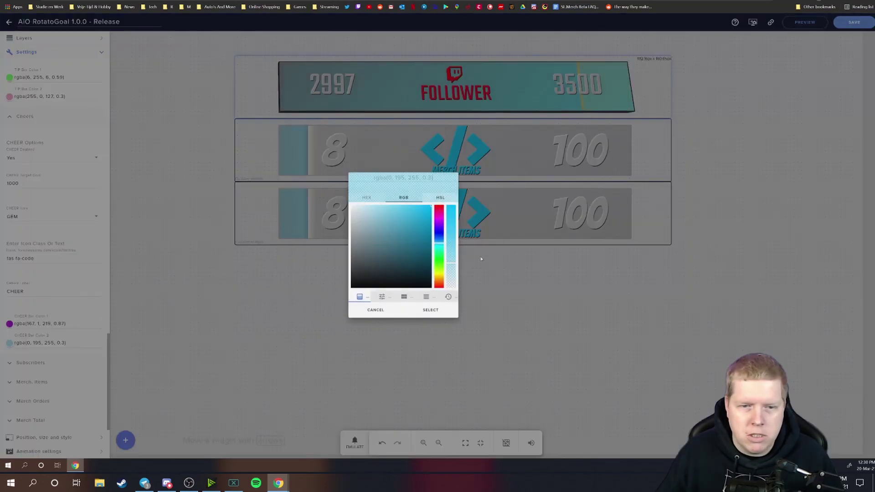
mouse_move(477, 234)
left_mouse_down()
mouse_move(477, 207)
mouse_move(475, 236)
left_mouse_up()
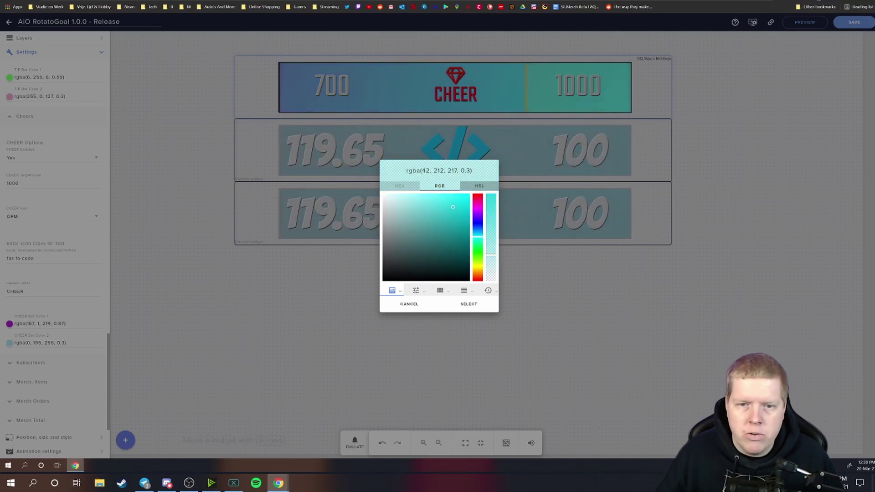
left_click(470, 304)
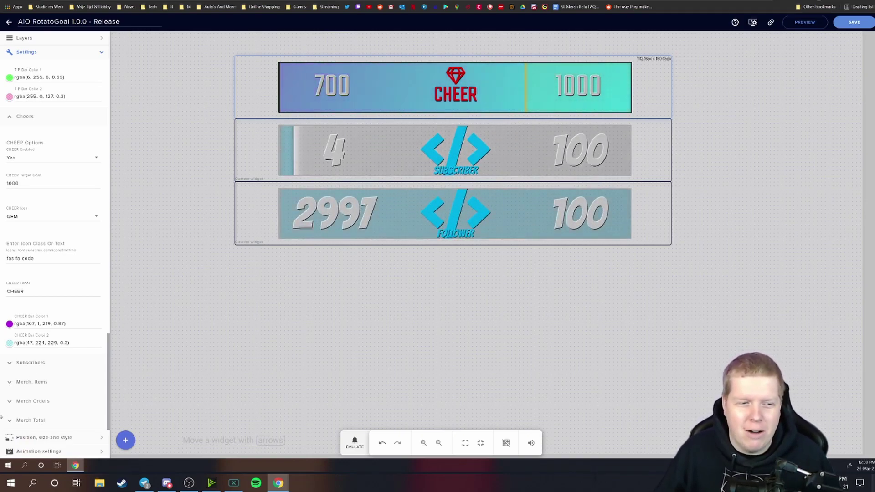
Step: Expand Subscribers and set the SUBSCRIBER icon to CROWN
left_click(13, 365)
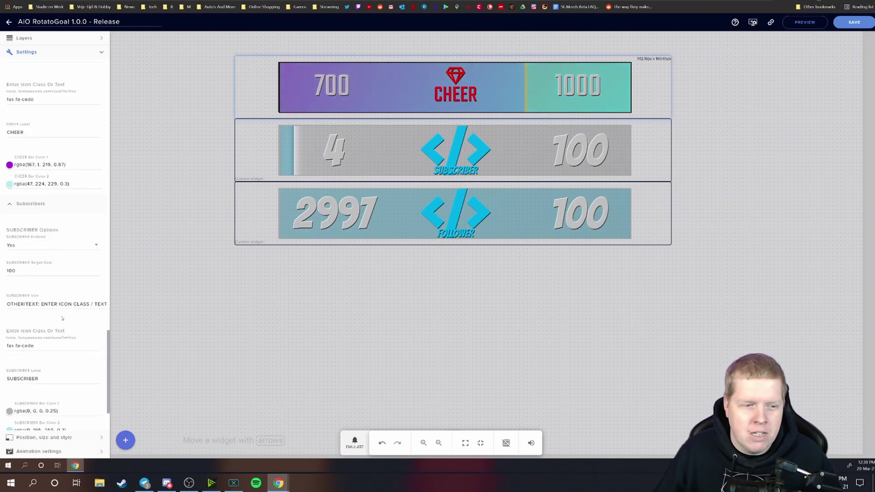
left_click(65, 240)
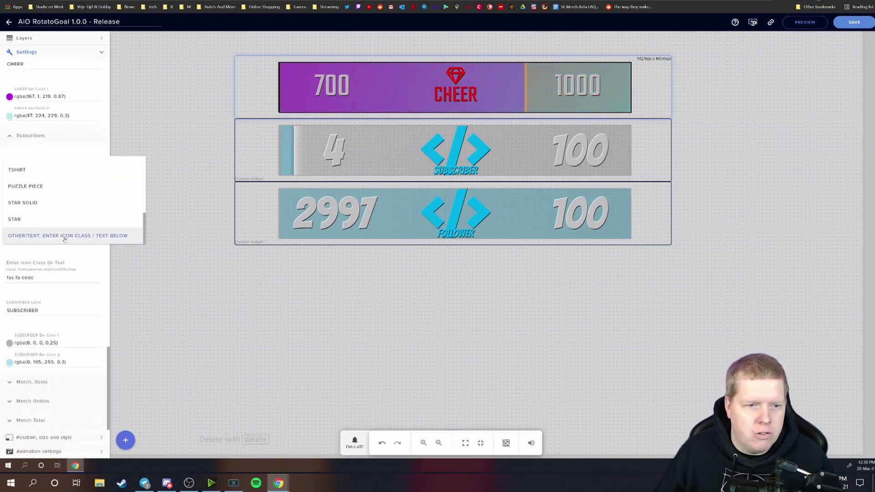
scroll(53, 200, "up", 4)
scroll(53, 201, "up", 4)
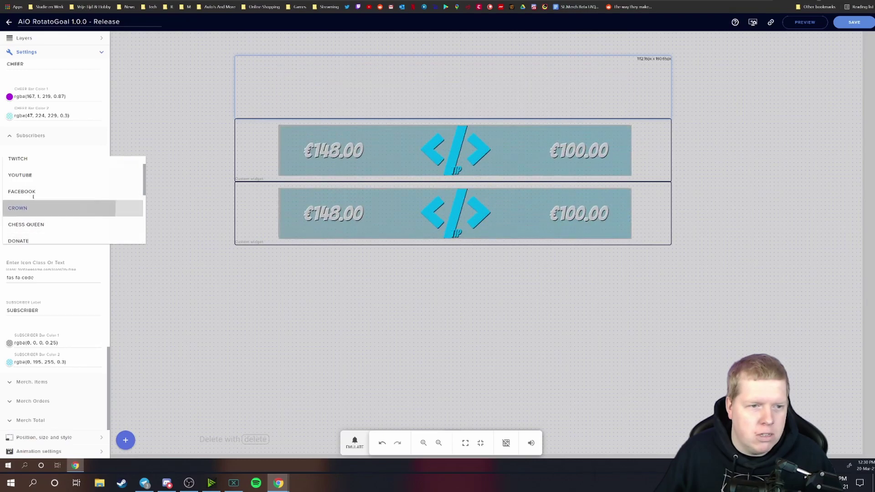
left_click(30, 208)
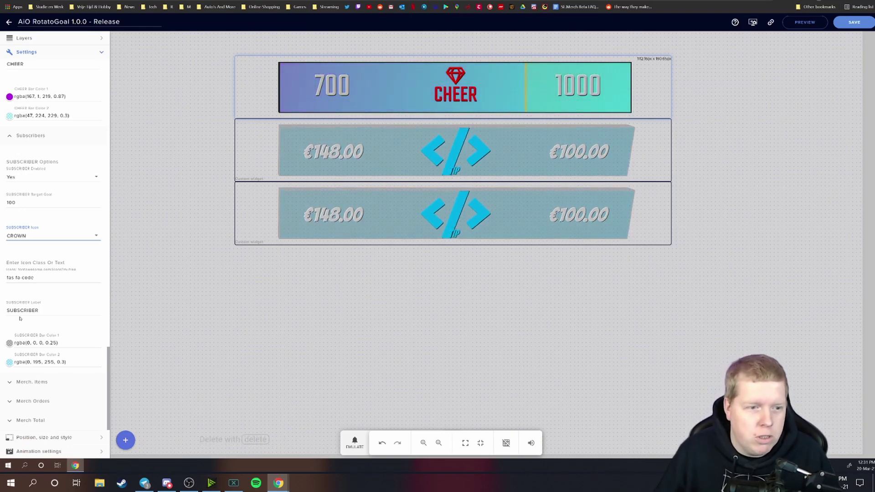
Step: Change the CHEER label text to BITS
scroll(61, 214, "up", 2)
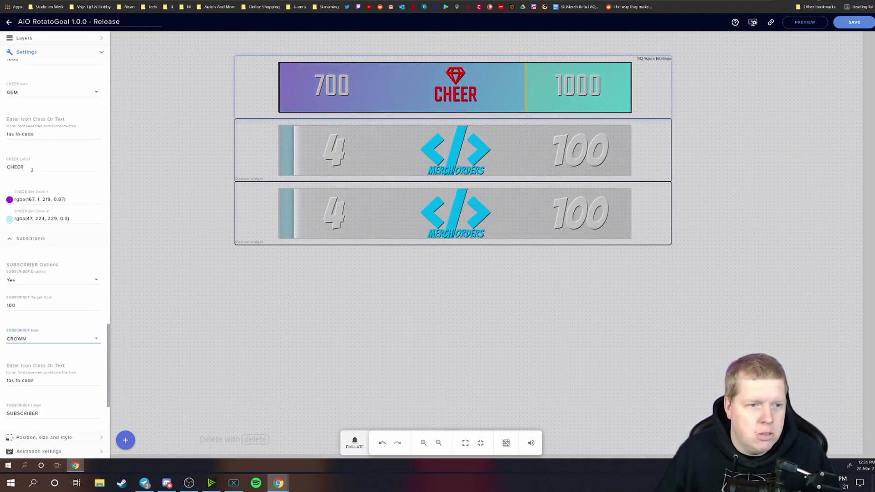
type("BITS")
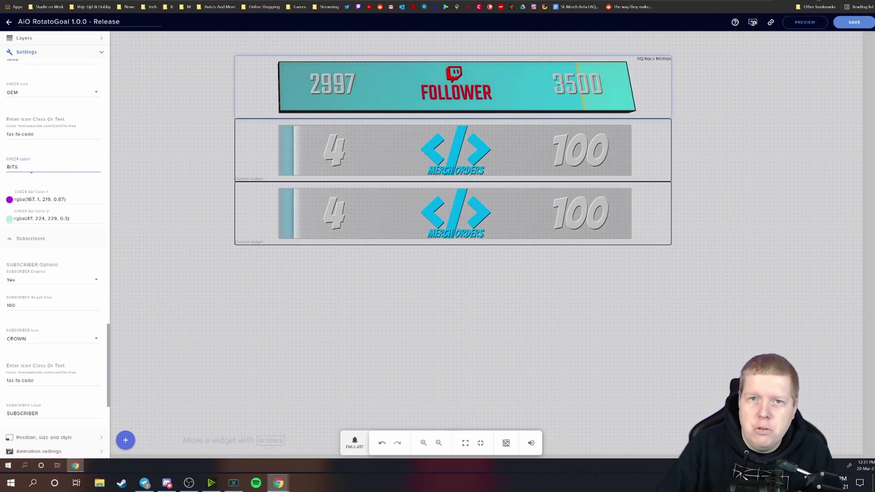
scroll(101, 365, "down", 2)
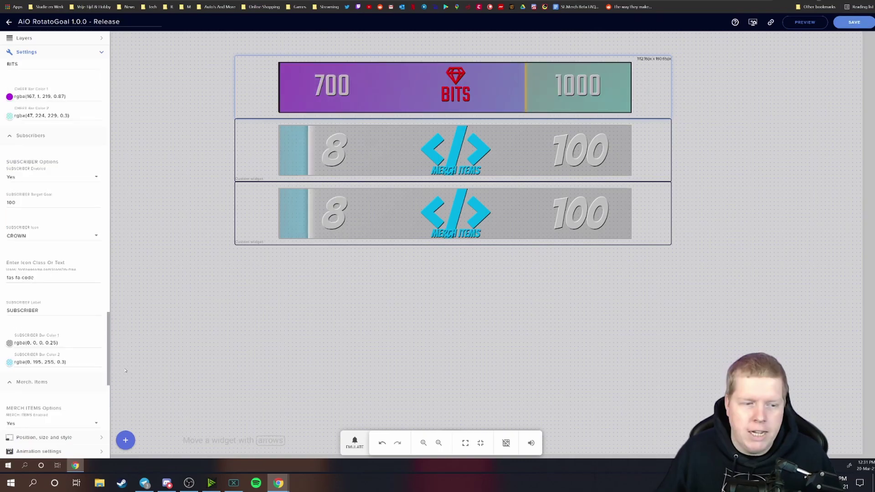
scroll(9, 401, "down", 4)
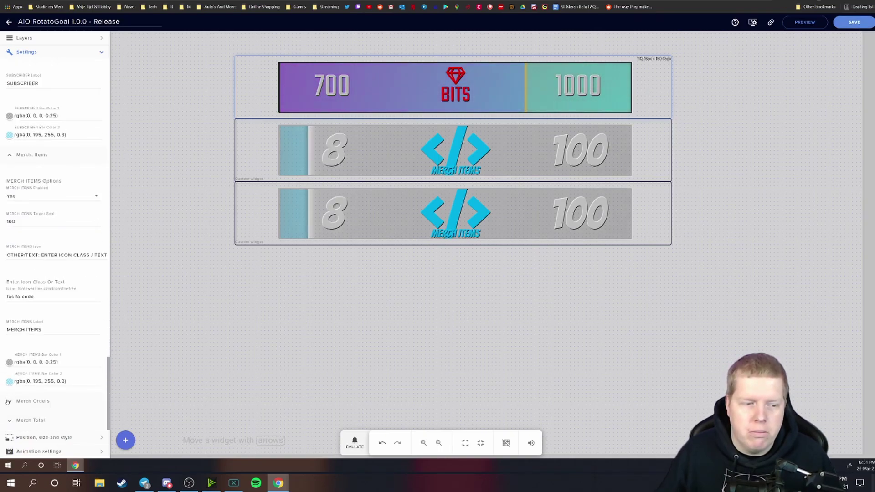
Step: Expand the Advanced section, showing card perspective 1500, thickness 30 and size overrides 80
scroll(71, 274, "up", 20)
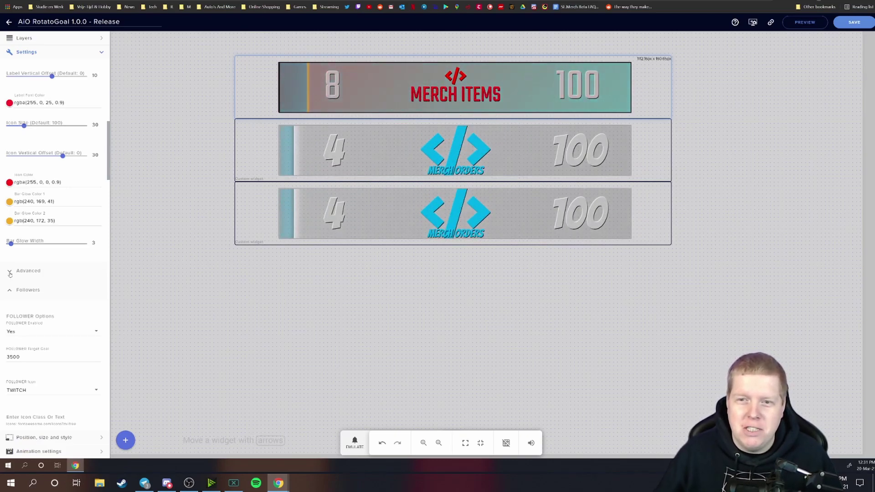
left_click(10, 272)
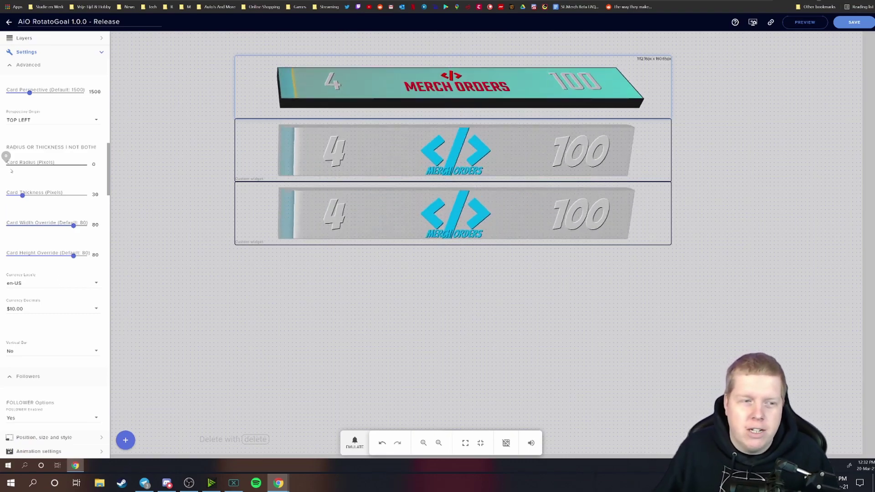
Step: Drag Card Thickness down to 0 and set Card Radius to about 33
left_click_drag(11, 164, 13, 165)
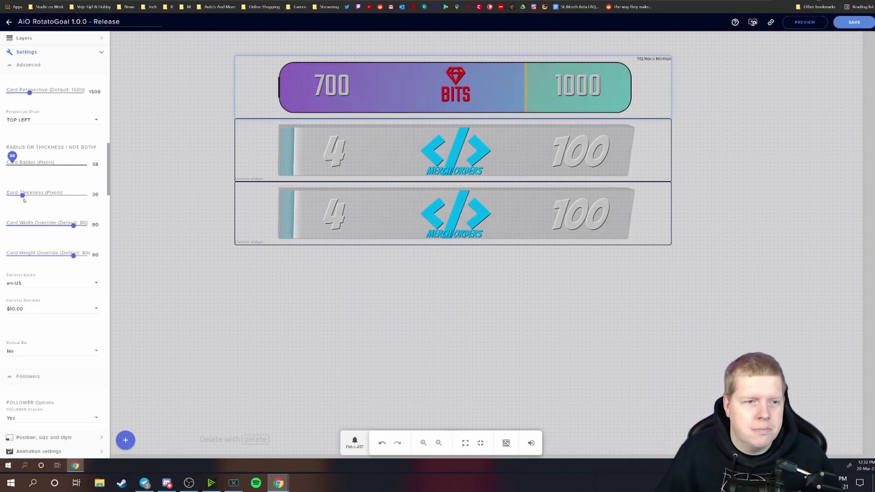
left_click_drag(22, 195, 8, 196)
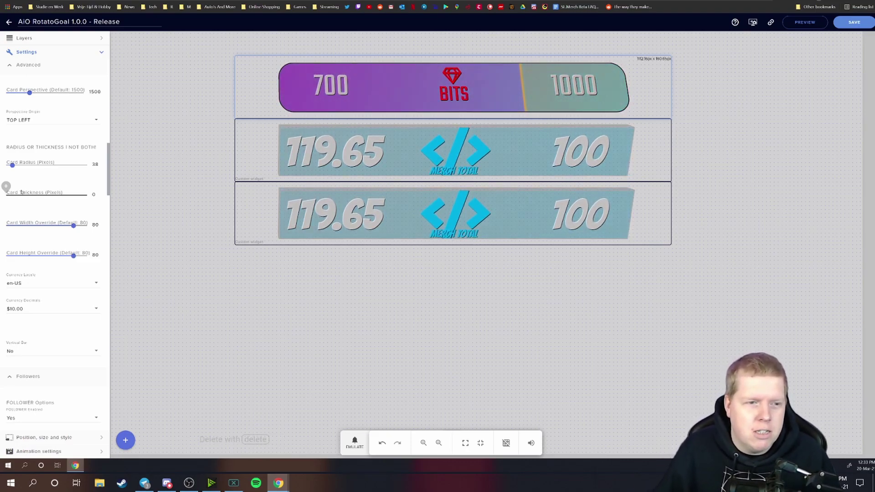
left_click_drag(21, 193, 15, 197)
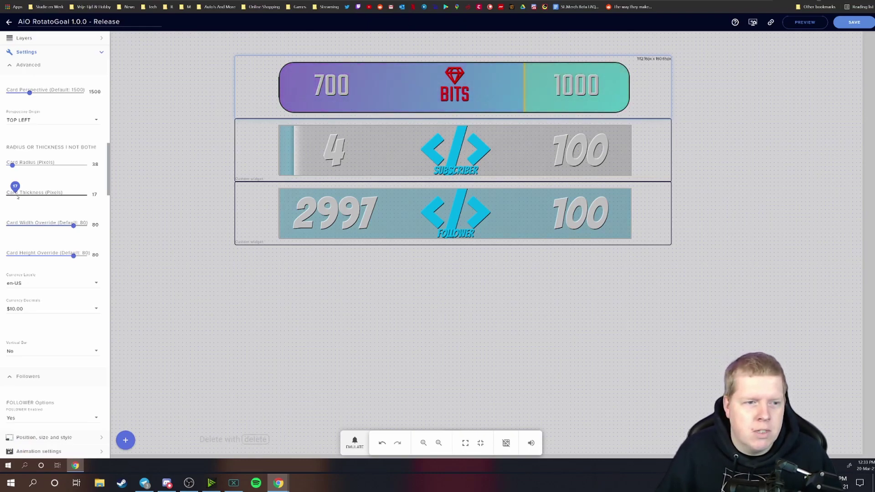
left_click_drag(14, 195, 6, 196)
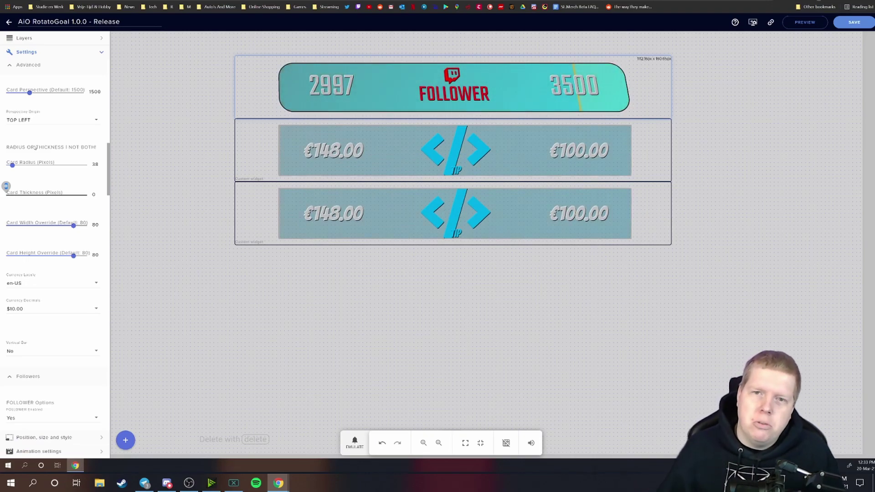
left_click_drag(13, 165, 12, 167)
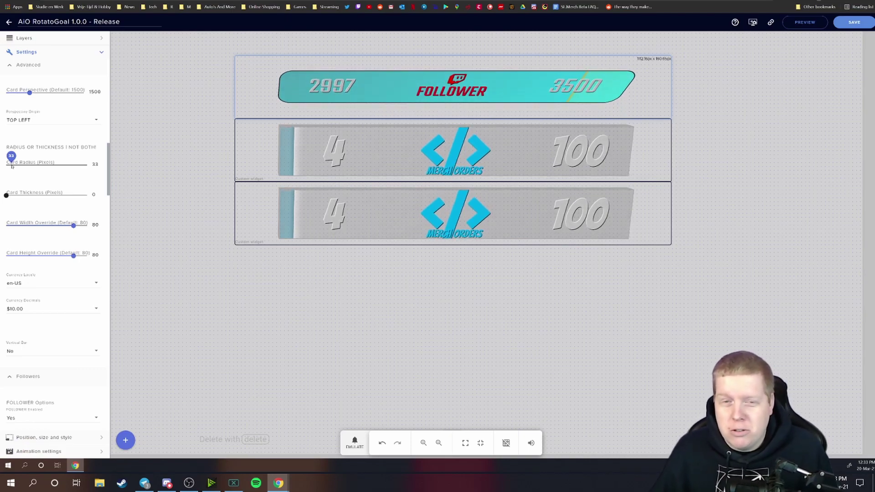
Step: Set Card Width Override to 85 and Card Height Override to 70 in Advanced settings
scroll(74, 122, "down", 2)
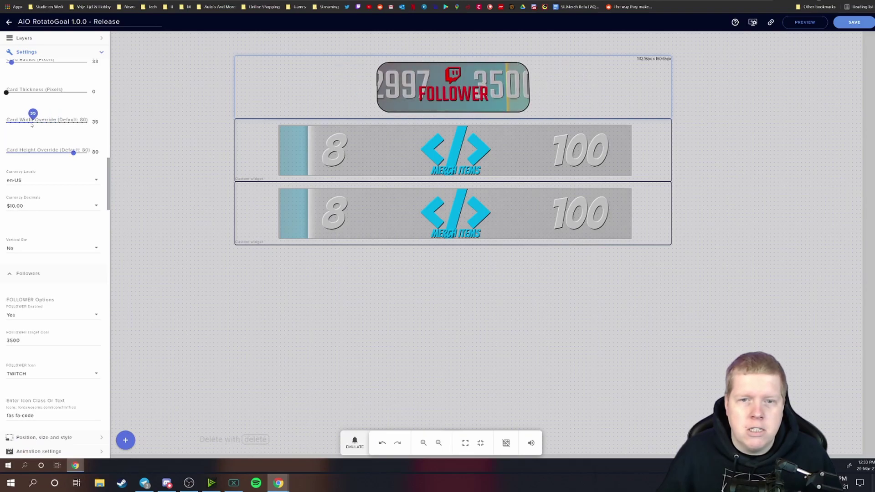
left_click_drag(32, 125, 80, 127)
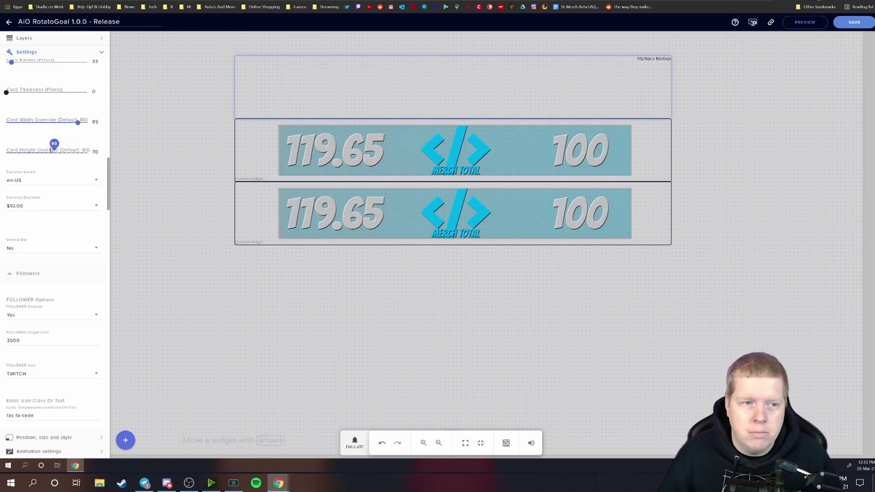
left_click_drag(51, 150, 28, 149)
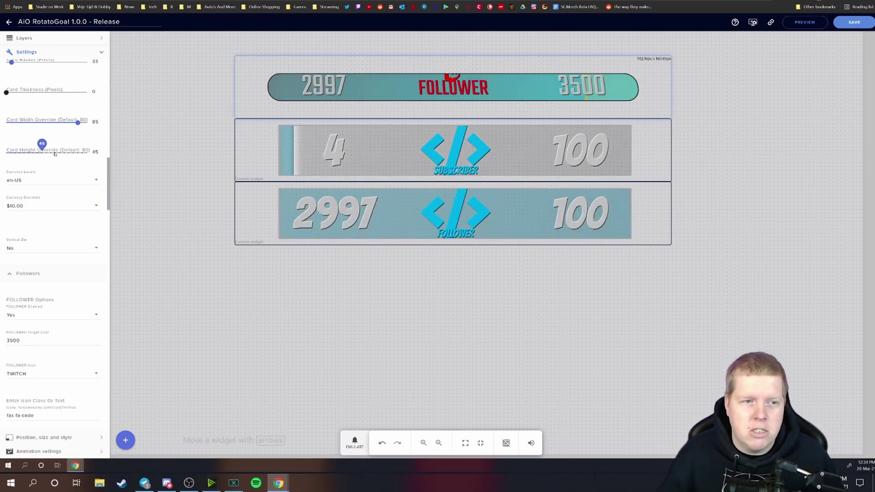
left_click_drag(60, 152, 62, 157)
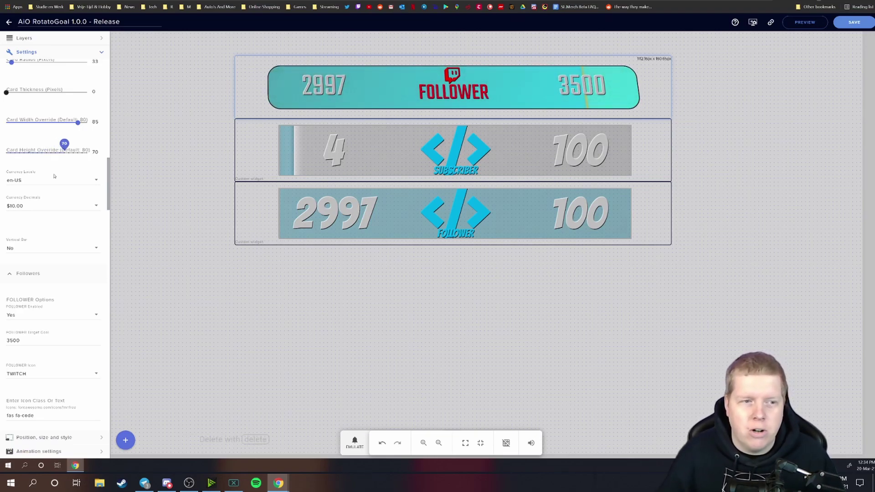
Step: Choose nl-NL as the Currency Locale and keep Currency Decimals at $10.00
scroll(53, 168, "down", 2)
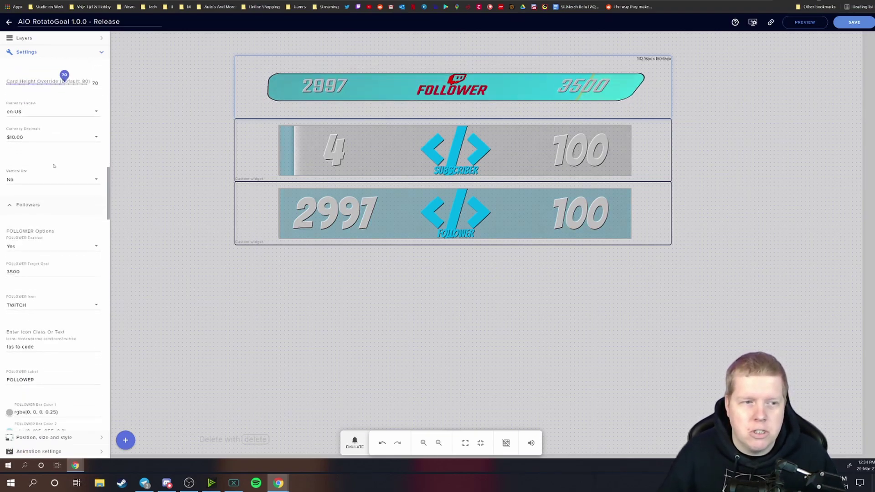
left_click(33, 112)
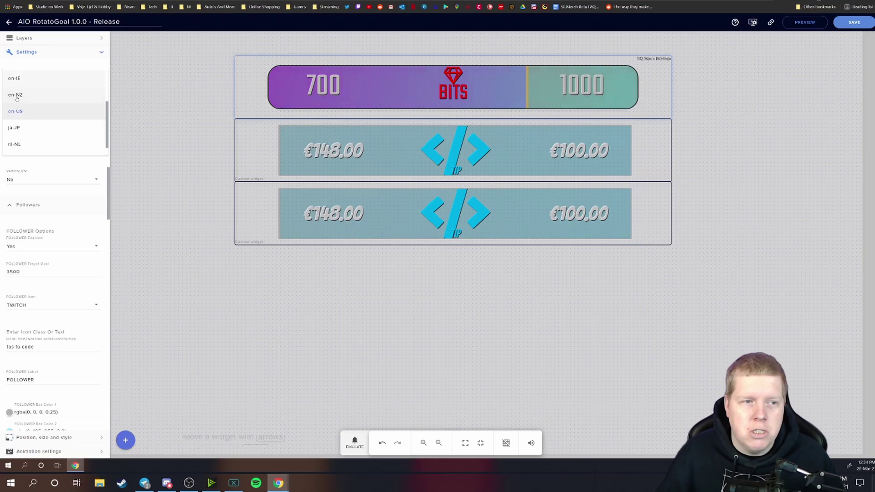
left_click(41, 143)
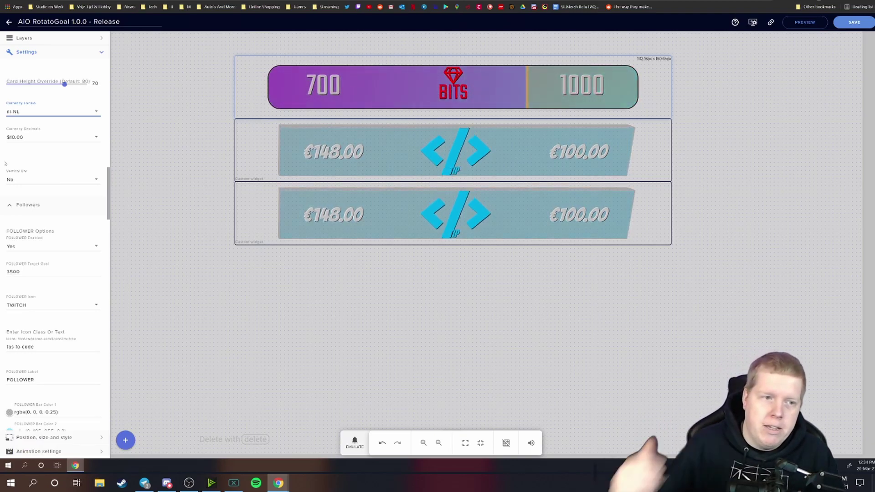
left_click(48, 137)
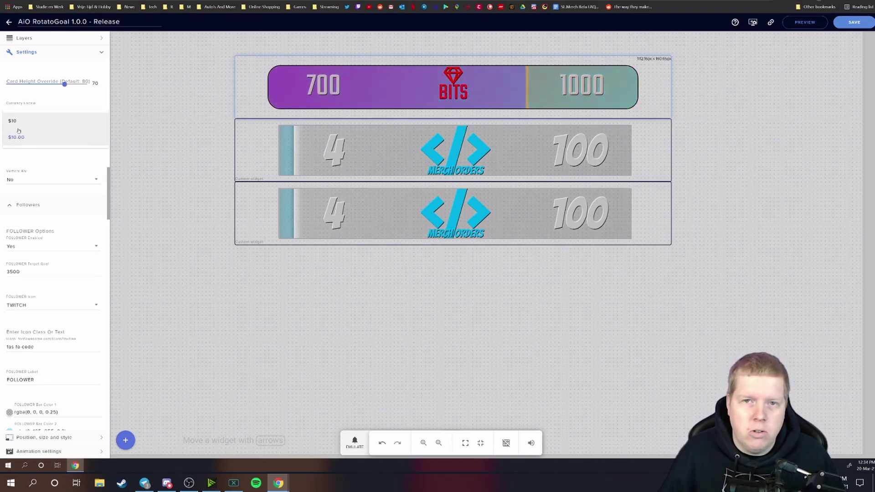
left_click(39, 142)
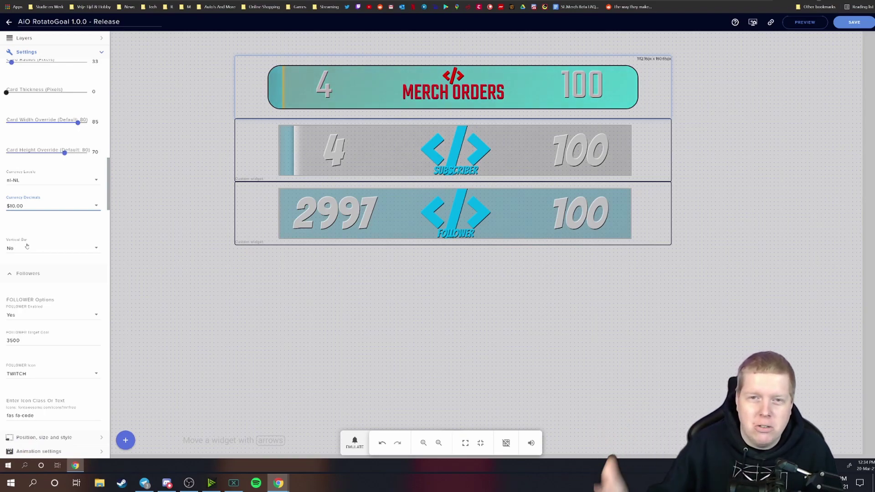
Step: Set Vertical Bar to Yes, then move the widget lower and stretch its box much taller
left_click(42, 247)
left_click(27, 231)
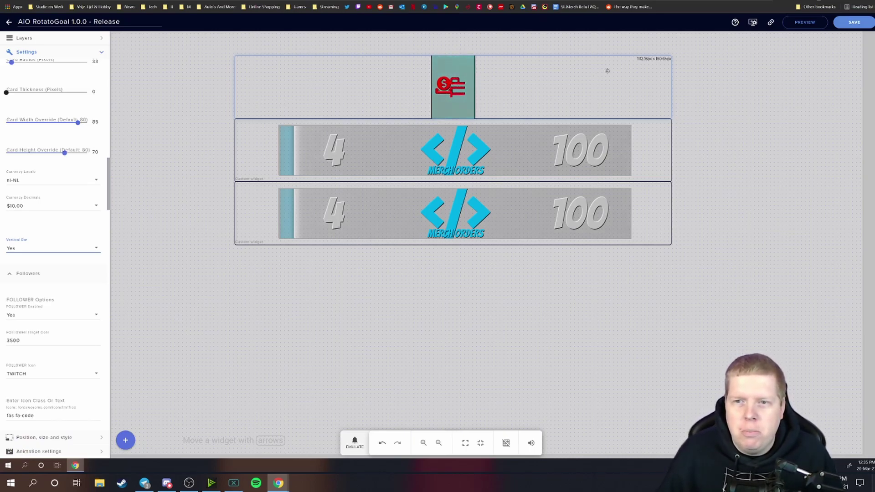
left_click_drag(611, 71, 646, 67)
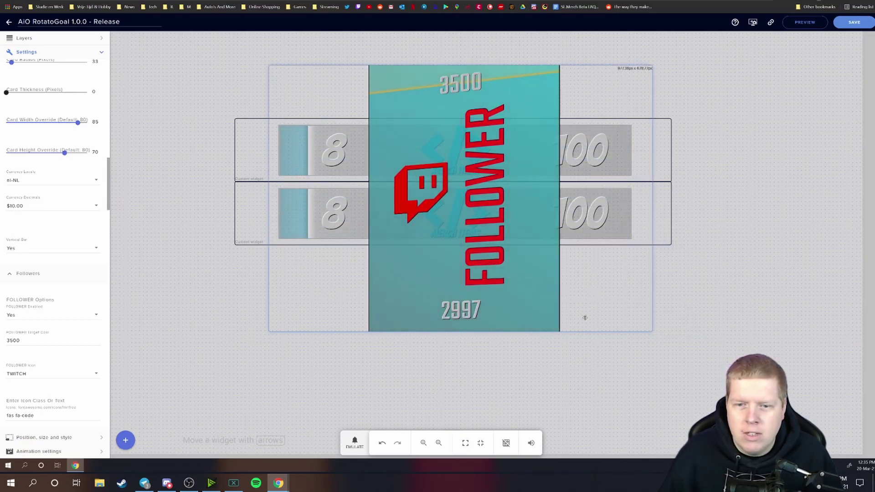
left_click_drag(646, 334, 637, 447)
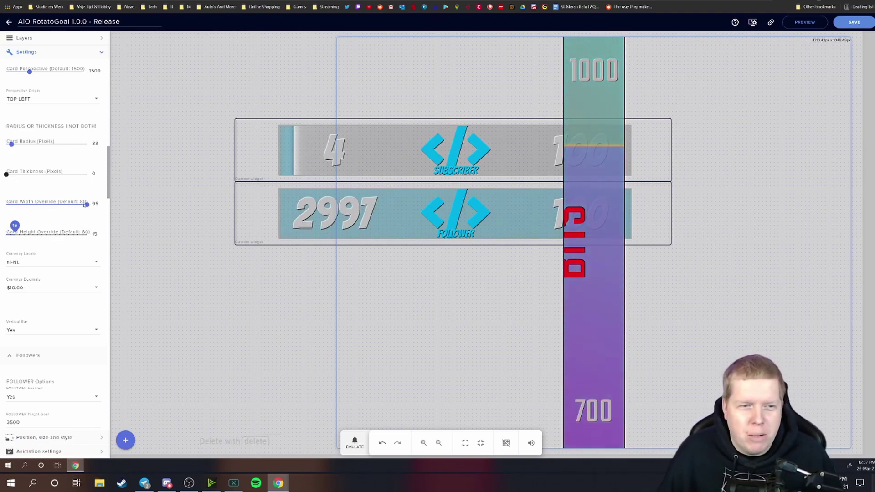
Step: Lower Card Width Override from 95 to 70 and drag the vertical bar to the canvas's left
left_click_drag(86, 205, 78, 204)
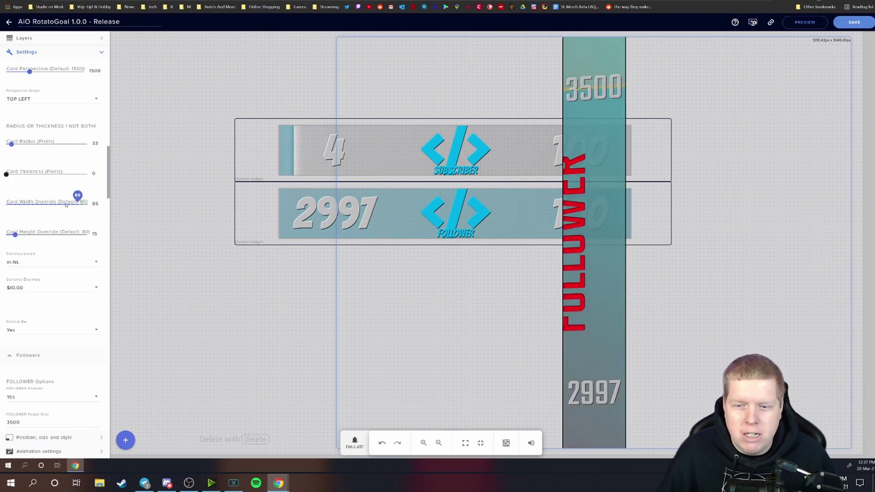
left_click(66, 204)
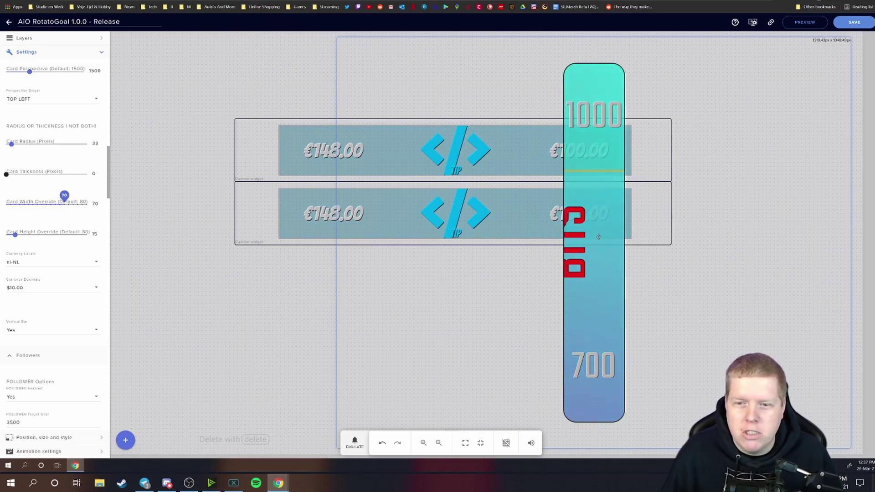
left_click_drag(598, 237, 223, 224)
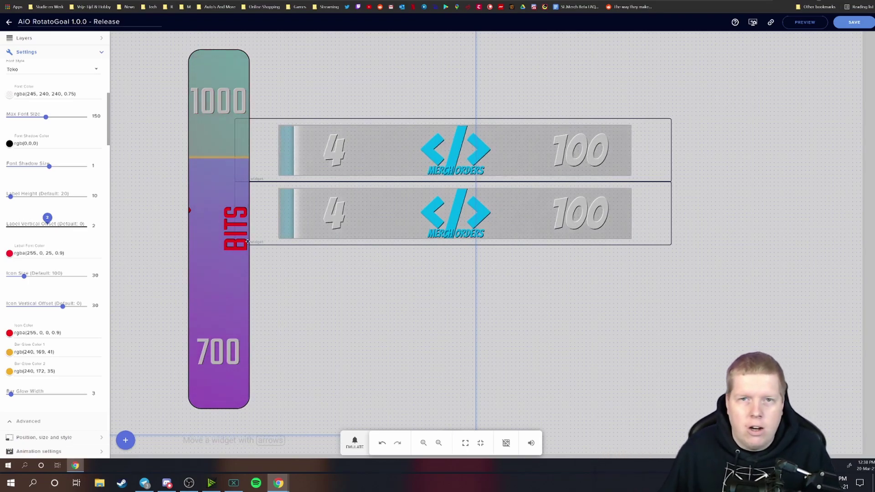
Step: Set Icon Size to 10 and Icon Vertical Offset to 6 beside the FOLLOWER label
scroll(61, 209, "down", 4)
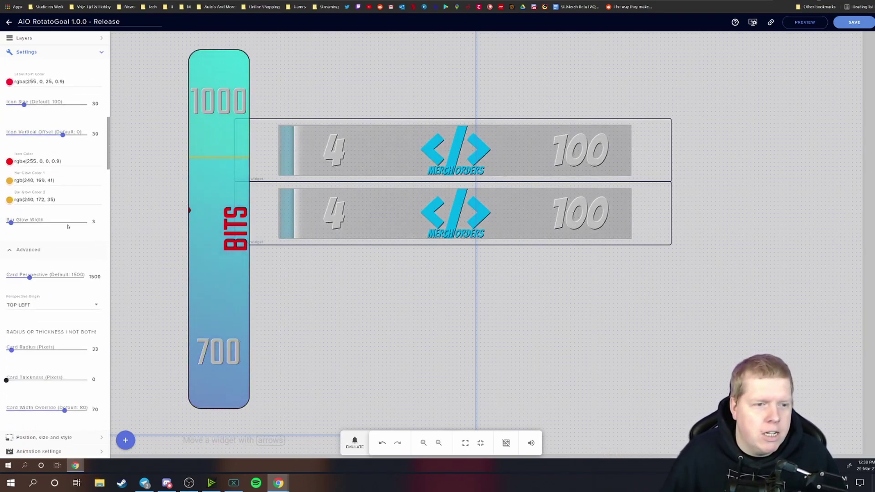
scroll(34, 231, "down", 2)
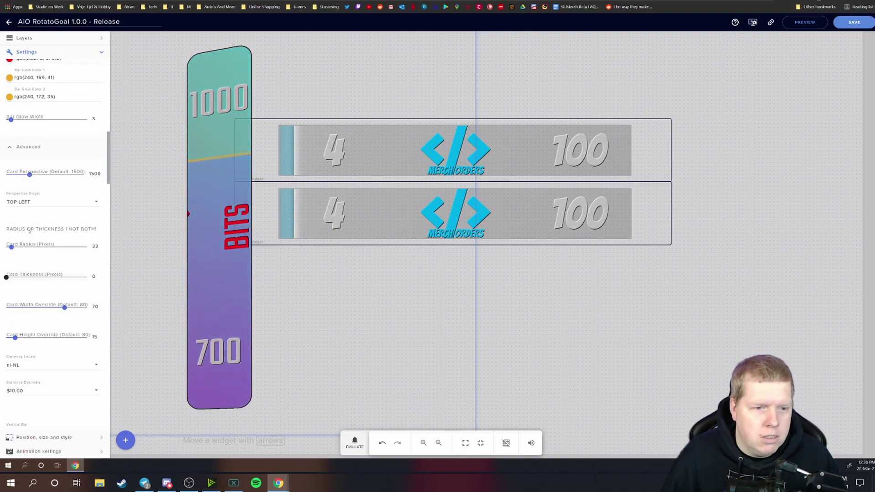
scroll(30, 231, "down", 2)
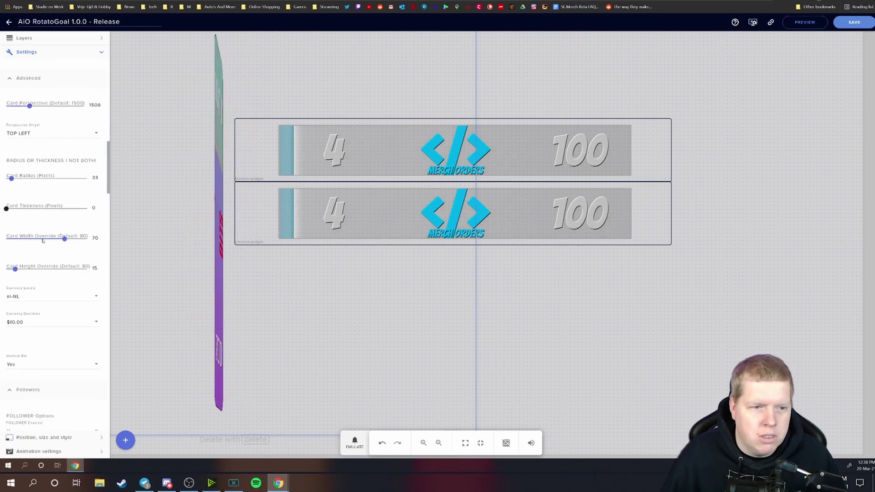
scroll(45, 237, "up", 5)
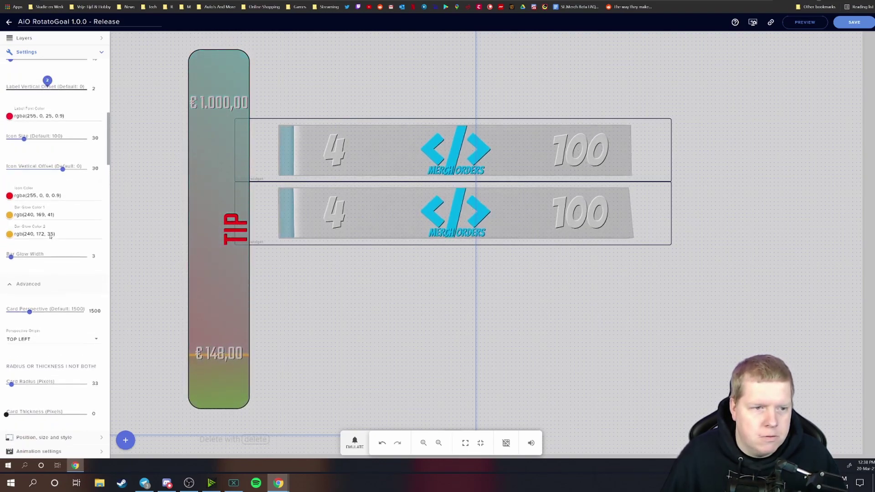
scroll(49, 255, "up", 3)
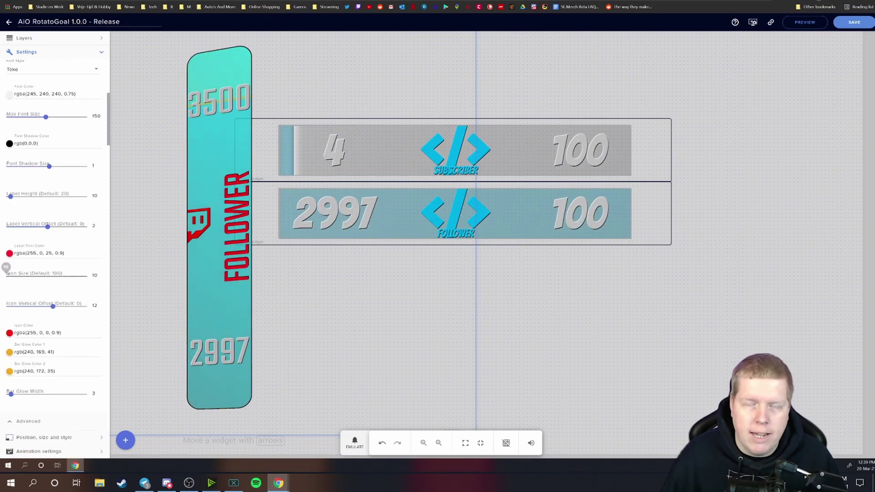
left_click(52, 305)
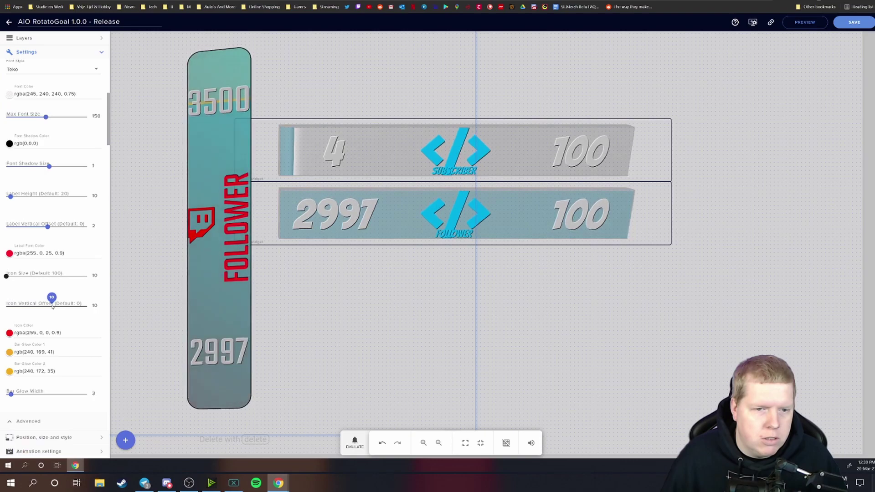
left_click_drag(52, 307, 50, 306)
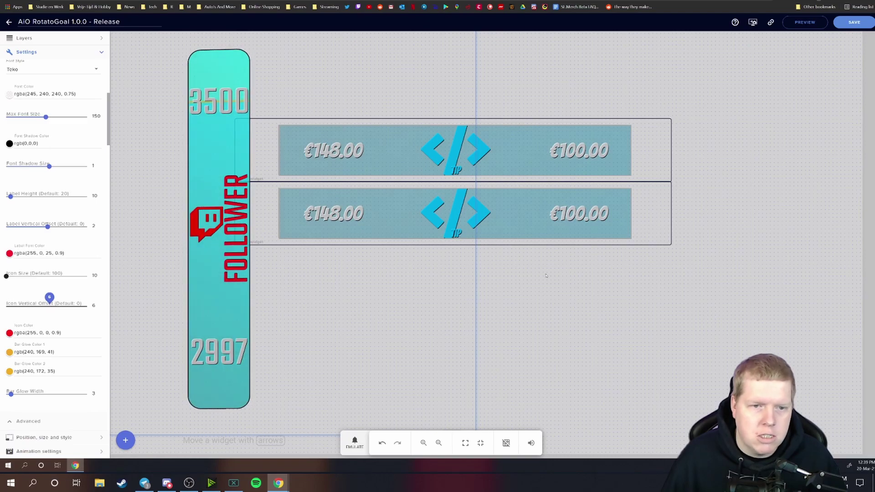
Step: Scroll up and back down through the RotatoGoal widget settings panel
scroll(44, 222, "up", 2)
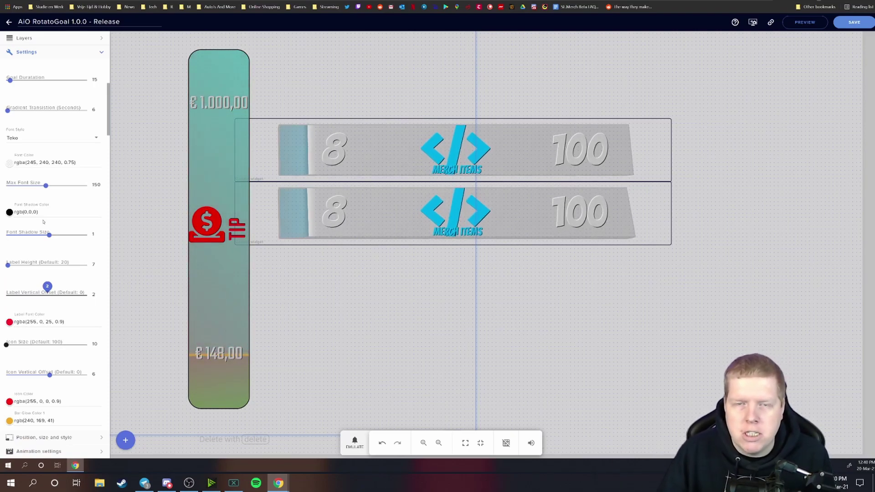
scroll(38, 222, "down", 15)
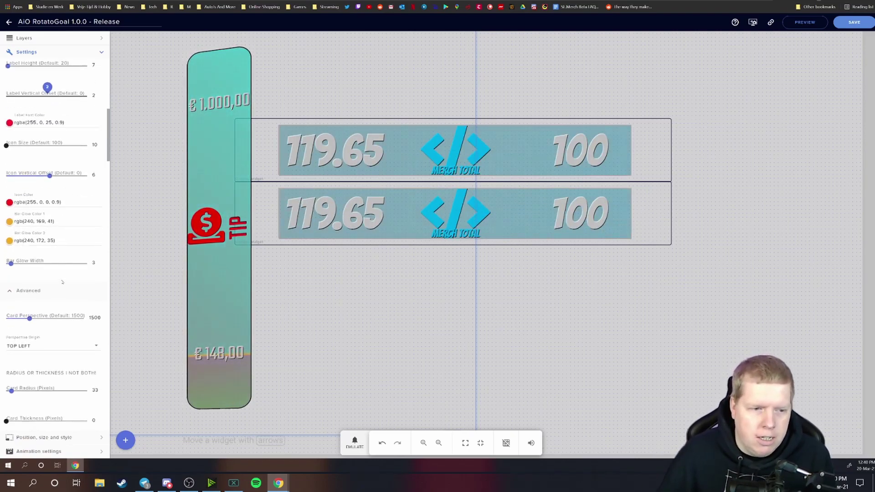